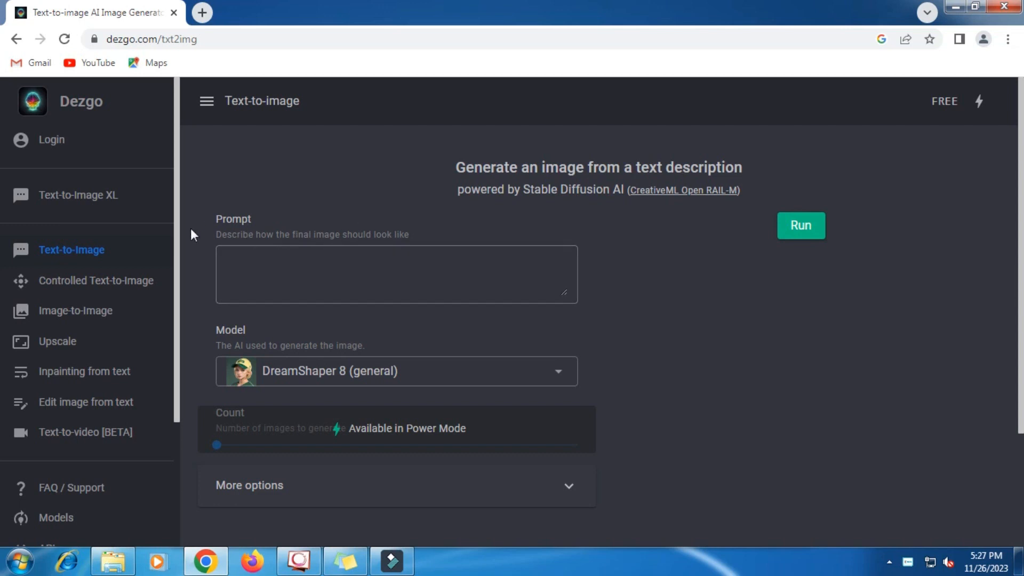
Step: Open Text-to-Image XL and fill in the prompt with the sci-fi cosmic flamenco dancer description copied from the sticky note
{"action": "left_click", "coordinate": [104, 209]}
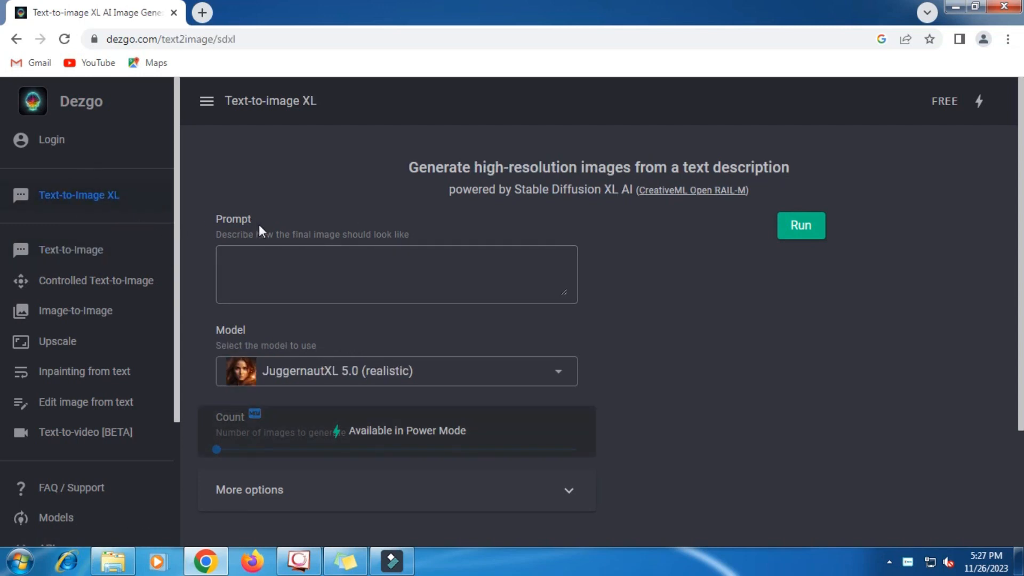
{"action": "left_click", "coordinate": [345, 563]}
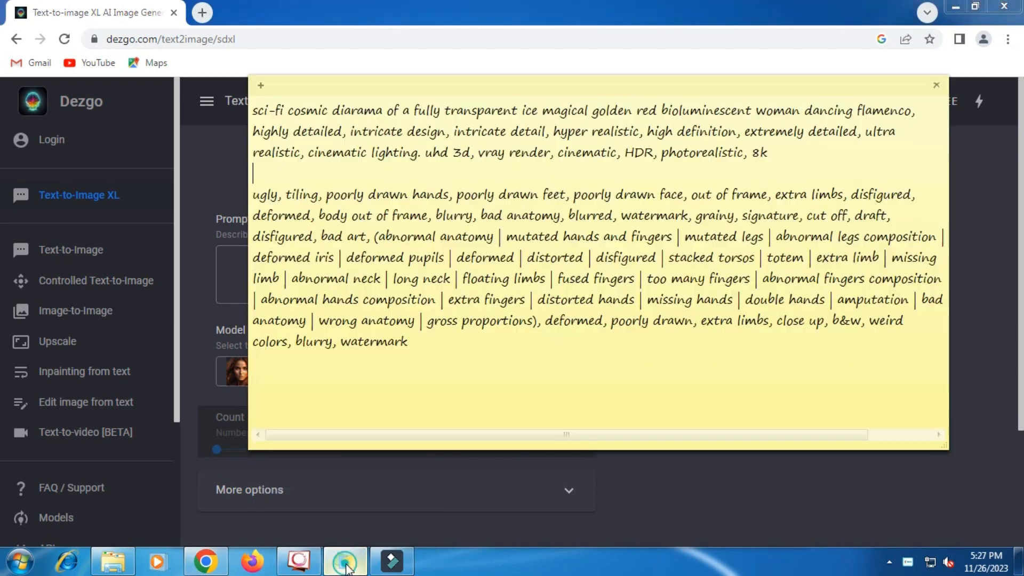
{"action": "triple_click", "coordinate": [419, 156]}
{"action": "right_click", "coordinate": [422, 159]}
{"action": "left_click", "coordinate": [454, 181]}
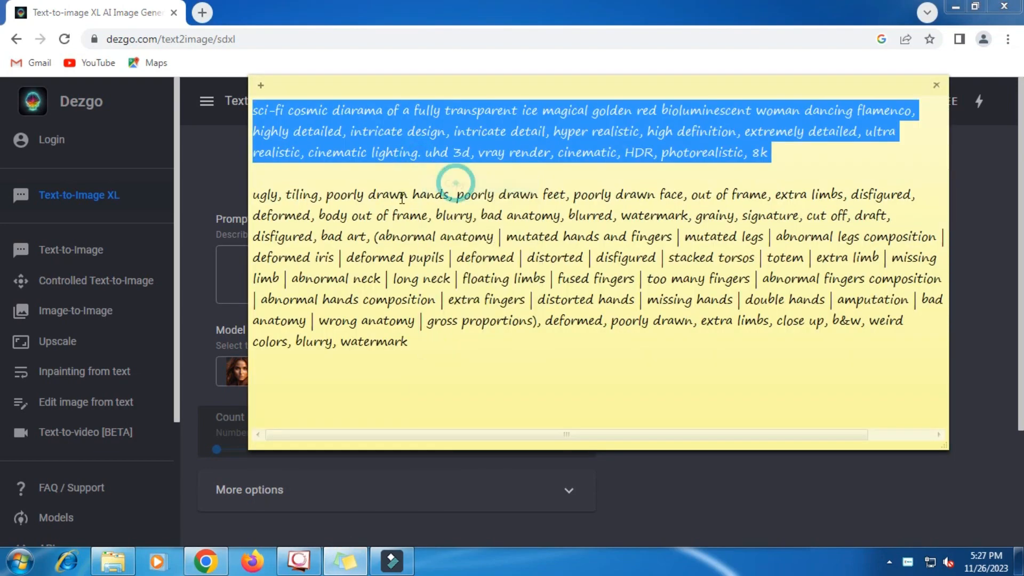
{"action": "left_click", "coordinate": [233, 271]}
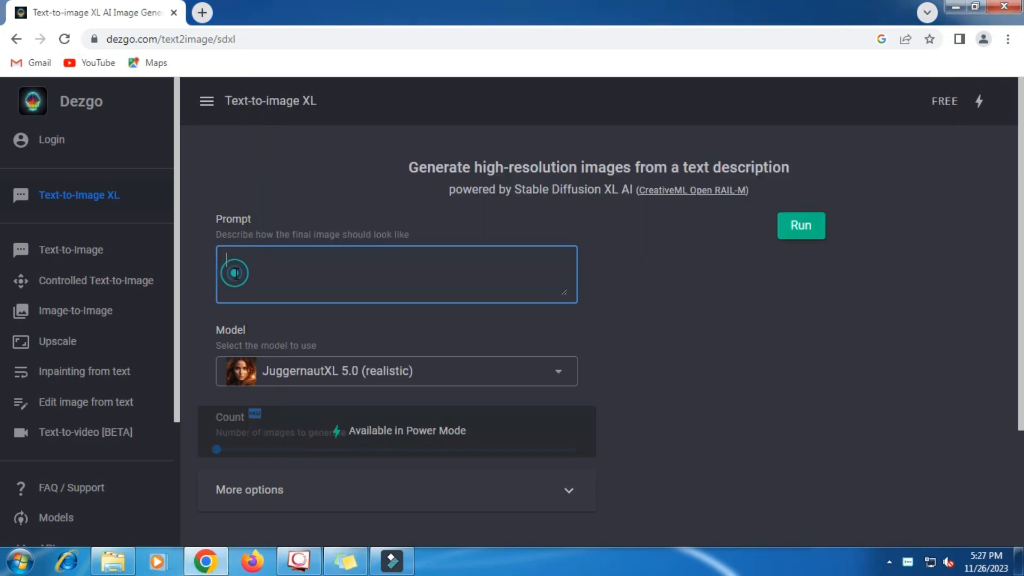
{"action": "right_click", "coordinate": [279, 263]}
{"action": "left_click", "coordinate": [320, 353]}
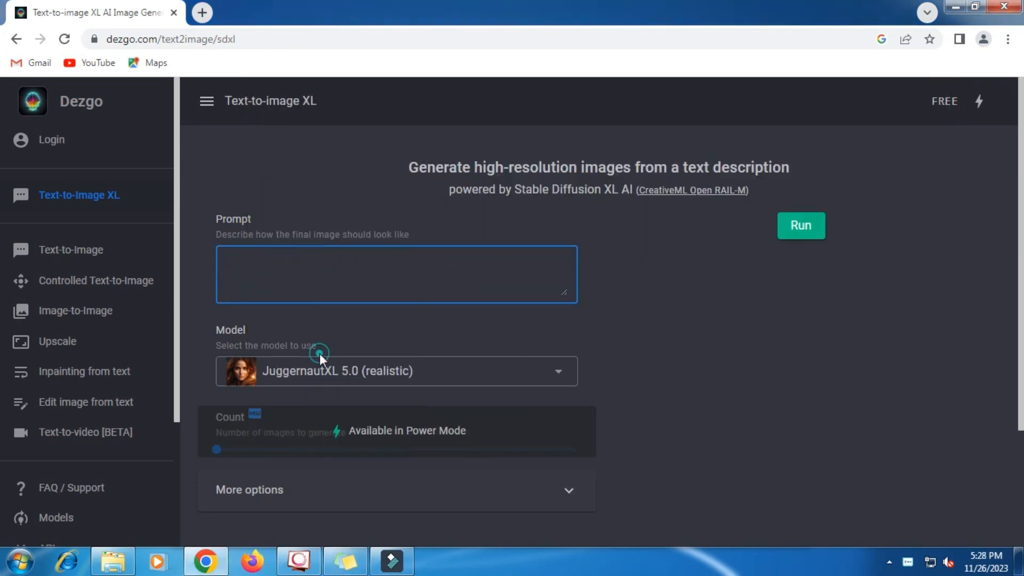
{"action": "scroll", "coordinate": [300, 291], "scroll_direction": "up", "scroll_amount": 3}
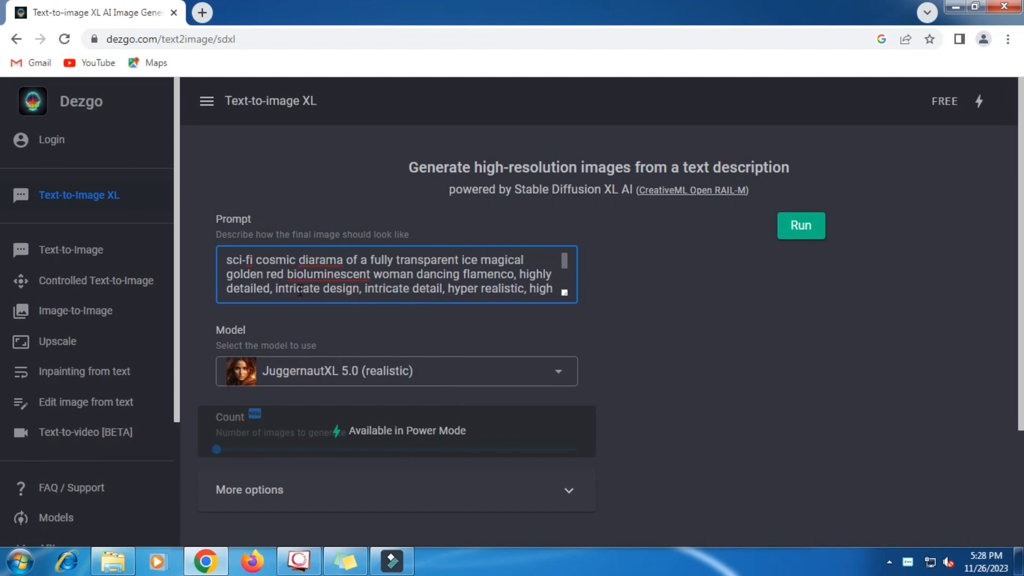
{"action": "scroll", "coordinate": [324, 272], "scroll_direction": "down", "scroll_amount": 5}
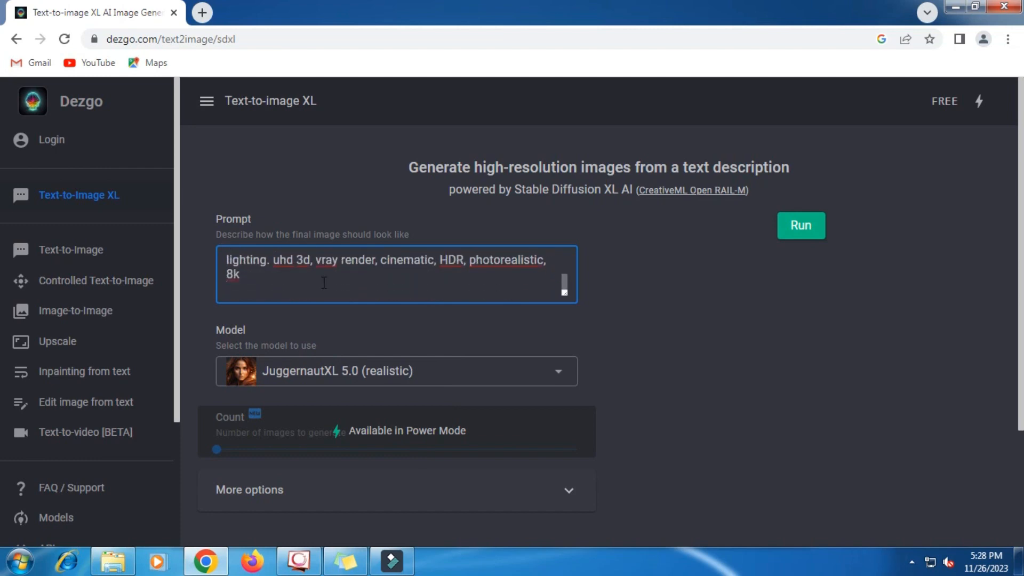
Step: Choose BluePencilXL 0.8.0 (anime) as the generation model
{"action": "left_click", "coordinate": [555, 371]}
{"action": "scroll", "coordinate": [603, 359], "scroll_direction": "down", "scroll_amount": 1}
{"action": "scroll", "coordinate": [605, 363], "scroll_direction": "up", "scroll_amount": 1}
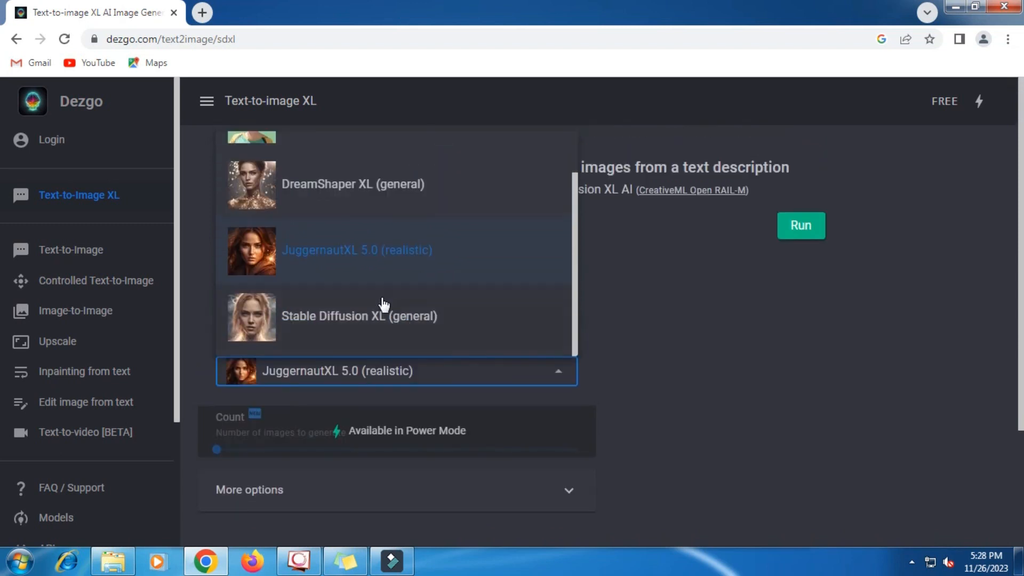
{"action": "scroll", "coordinate": [383, 304], "scroll_direction": "up", "scroll_amount": 1}
{"action": "scroll", "coordinate": [383, 303], "scroll_direction": "down", "scroll_amount": 1}
{"action": "scroll", "coordinate": [382, 299], "scroll_direction": "up", "scroll_amount": 1}
{"action": "left_click", "coordinate": [322, 173]}
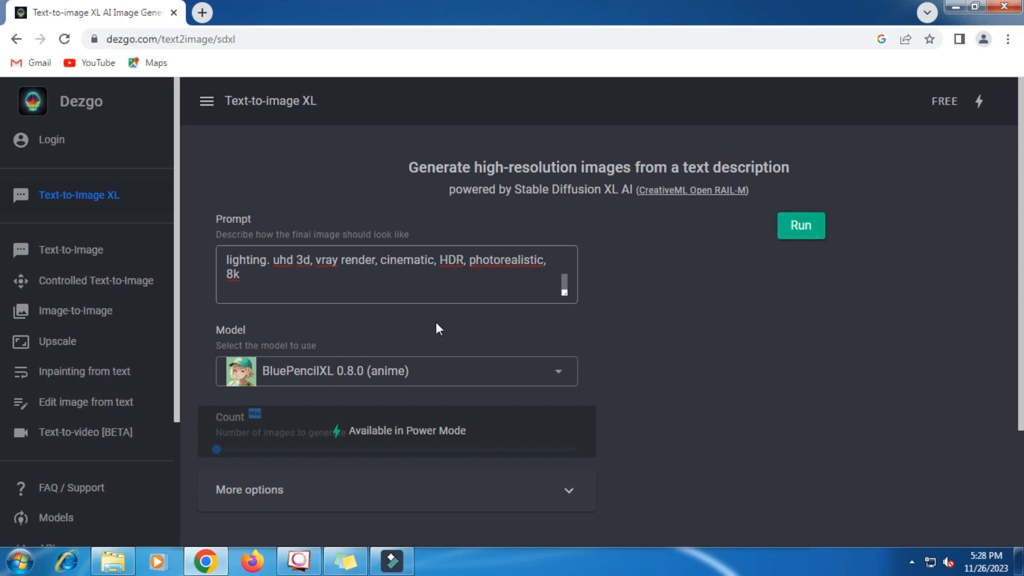
Step: Expand the additional options and set the resolution one notch from Square towards Portrait
{"action": "scroll", "coordinate": [445, 365], "scroll_direction": "down", "scroll_amount": 1}
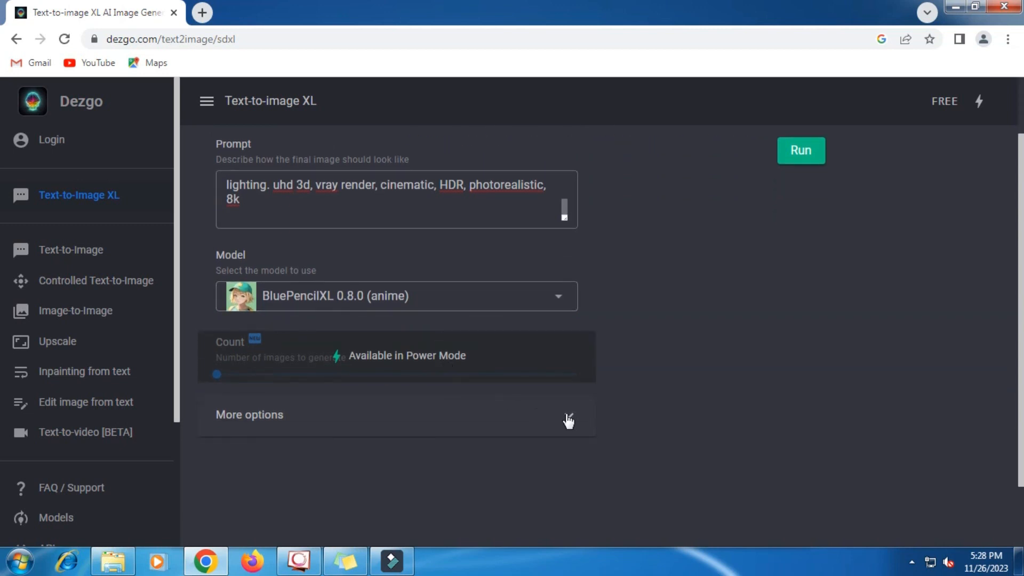
{"action": "left_click", "coordinate": [567, 415]}
{"action": "scroll", "coordinate": [427, 357], "scroll_direction": "down", "scroll_amount": 4}
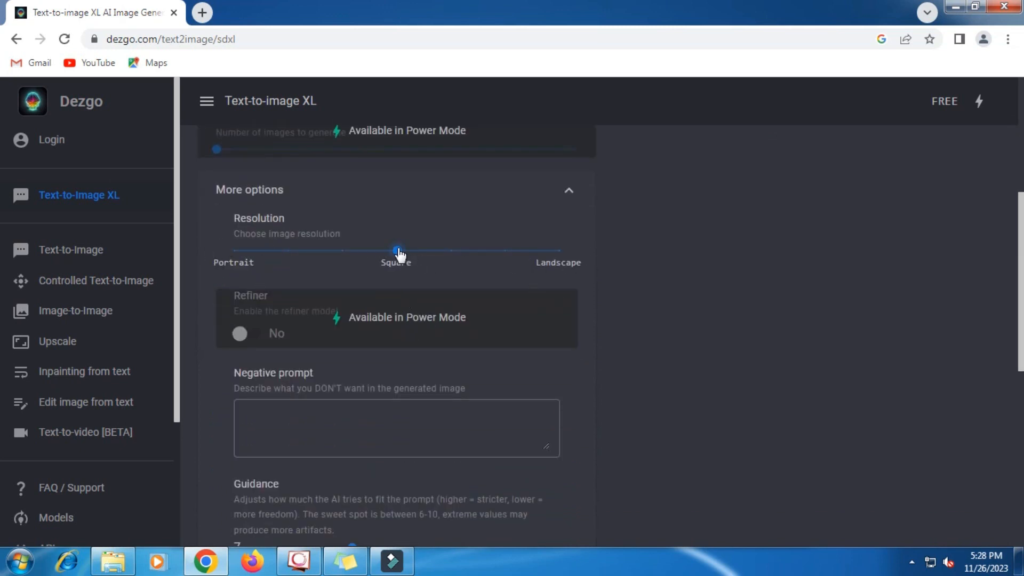
{"action": "left_click_drag", "start_coordinate": [400, 255], "coordinate": [350, 256]}
Step: Fill in the negative prompt with the second paragraph of the sticky note, starting "ugly, tiling, poorly drawn hands"
{"action": "scroll", "coordinate": [388, 302], "scroll_direction": "down", "scroll_amount": 1}
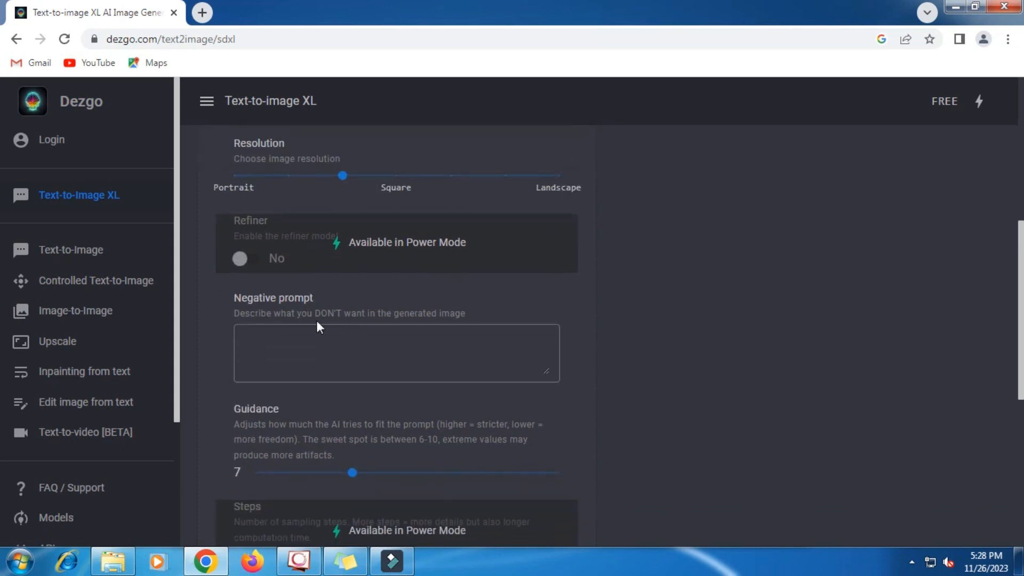
{"action": "triple_click", "coordinate": [222, 297]}
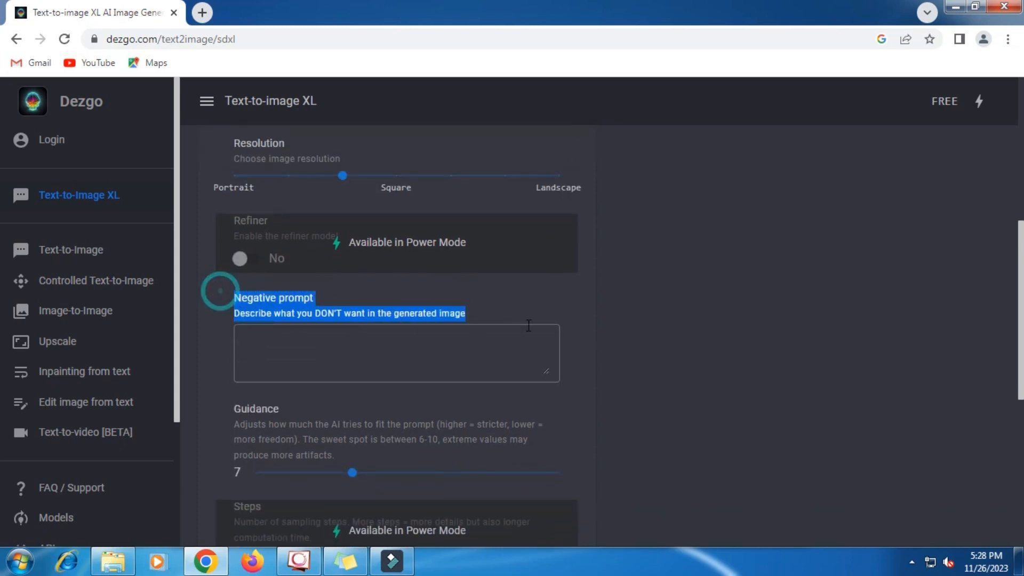
{"action": "left_click", "coordinate": [357, 345]}
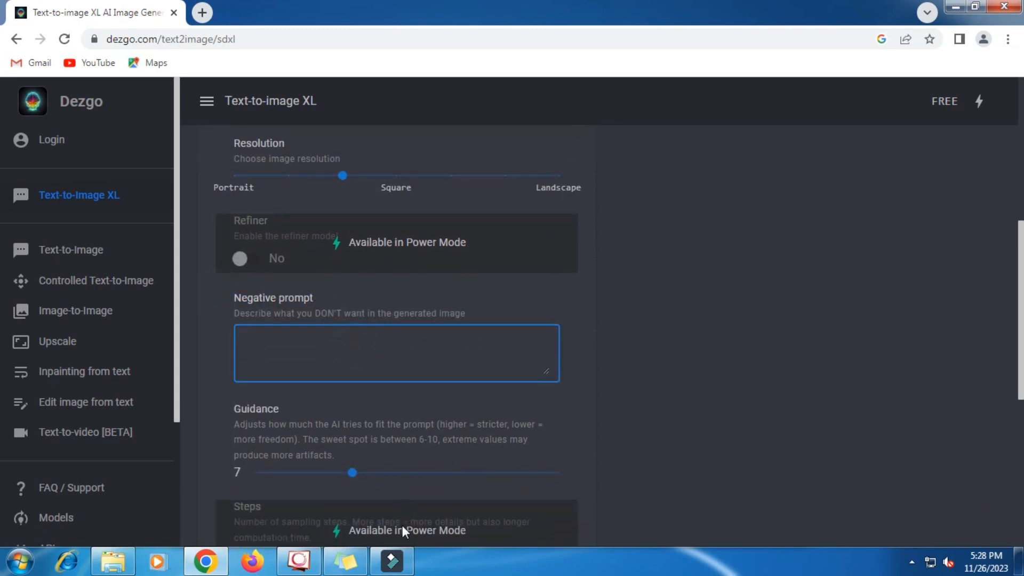
{"action": "left_click", "coordinate": [346, 560]}
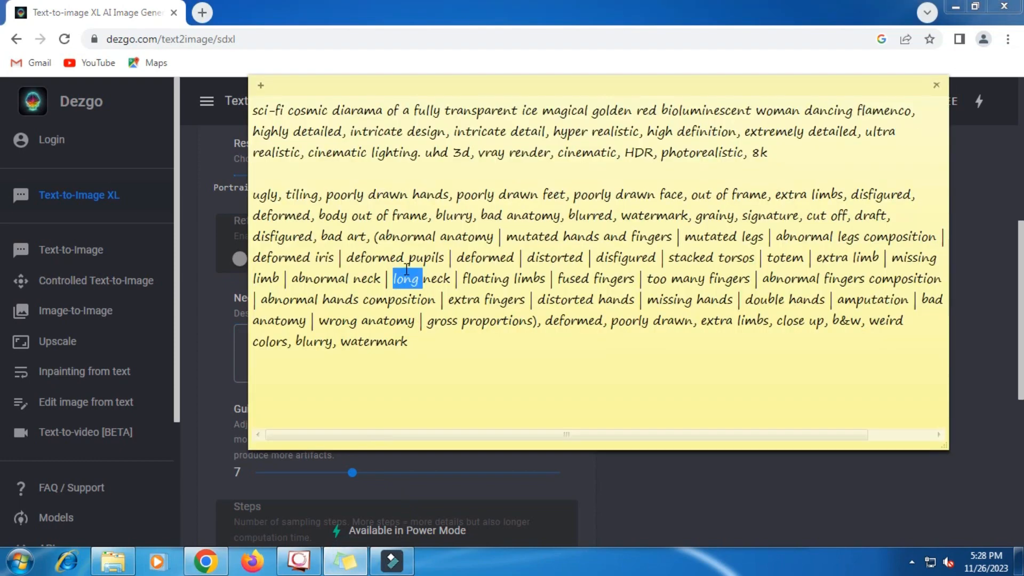
{"action": "triple_click", "coordinate": [410, 278]}
{"action": "right_click", "coordinate": [407, 273]}
{"action": "left_click", "coordinate": [435, 295]}
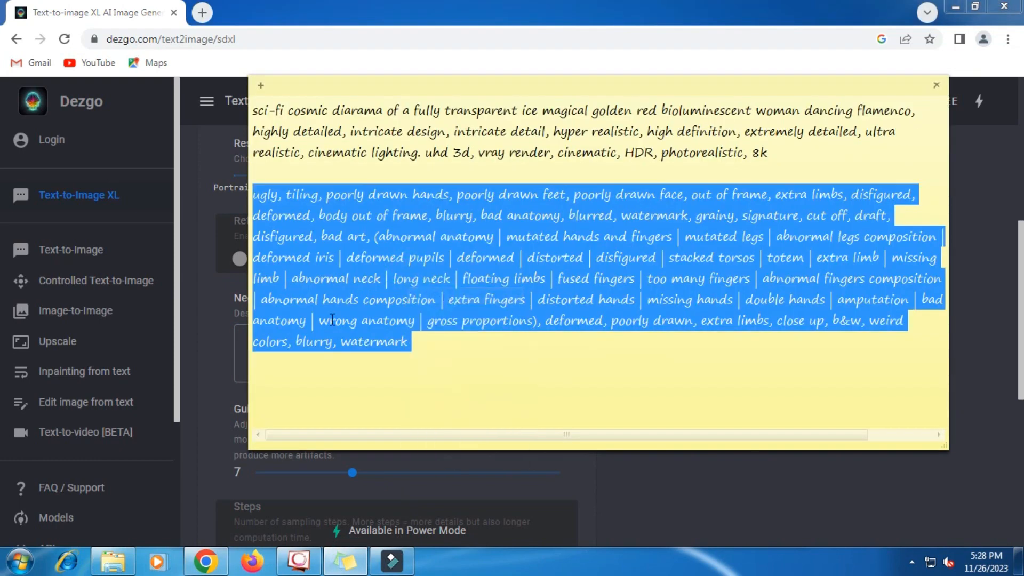
{"action": "left_click", "coordinate": [203, 350]}
{"action": "left_click", "coordinate": [252, 337]}
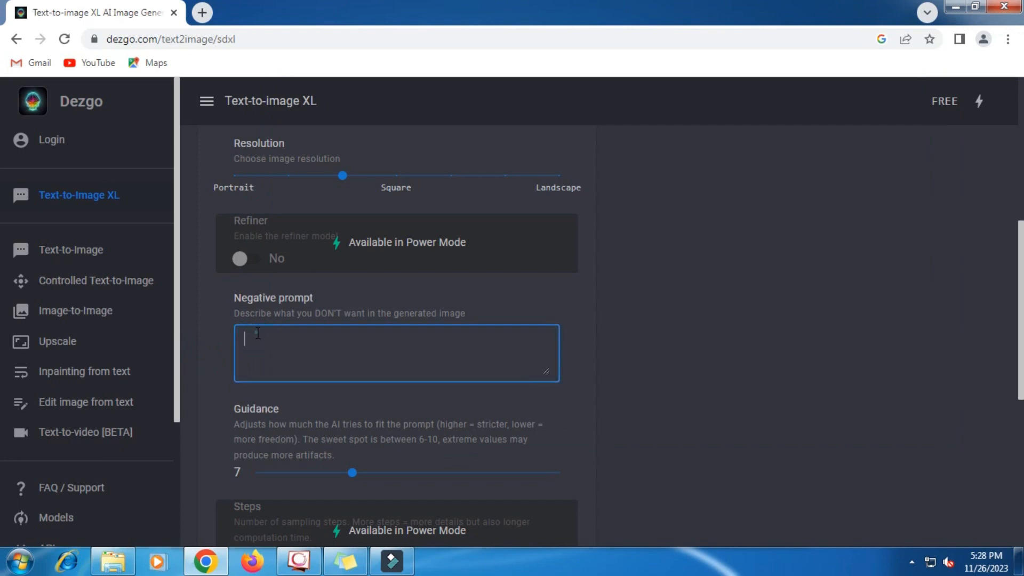
{"action": "right_click", "coordinate": [257, 333]}
{"action": "left_click", "coordinate": [294, 425]}
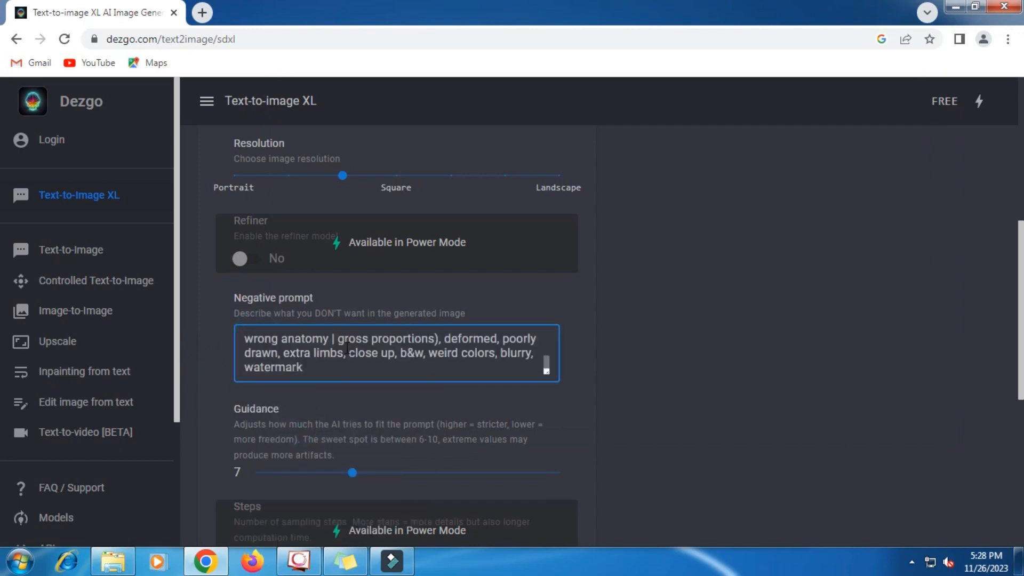
Step: Review the remaining generation settings, including the guidance and the list of available samplers
{"action": "scroll", "coordinate": [372, 353], "scroll_direction": "down", "scroll_amount": 1}
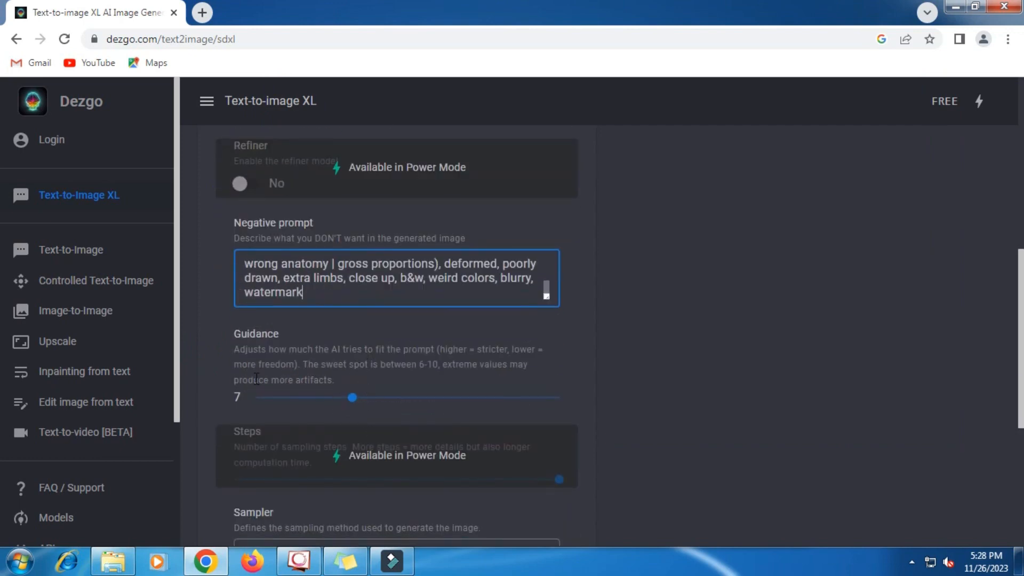
{"action": "scroll", "coordinate": [399, 385], "scroll_direction": "down", "scroll_amount": 3}
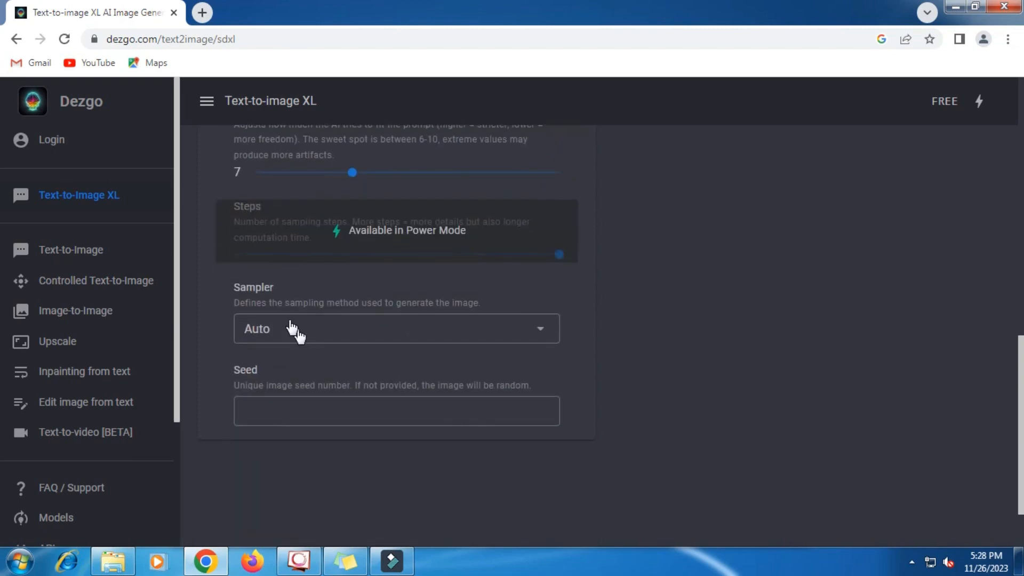
{"action": "left_click", "coordinate": [540, 333]}
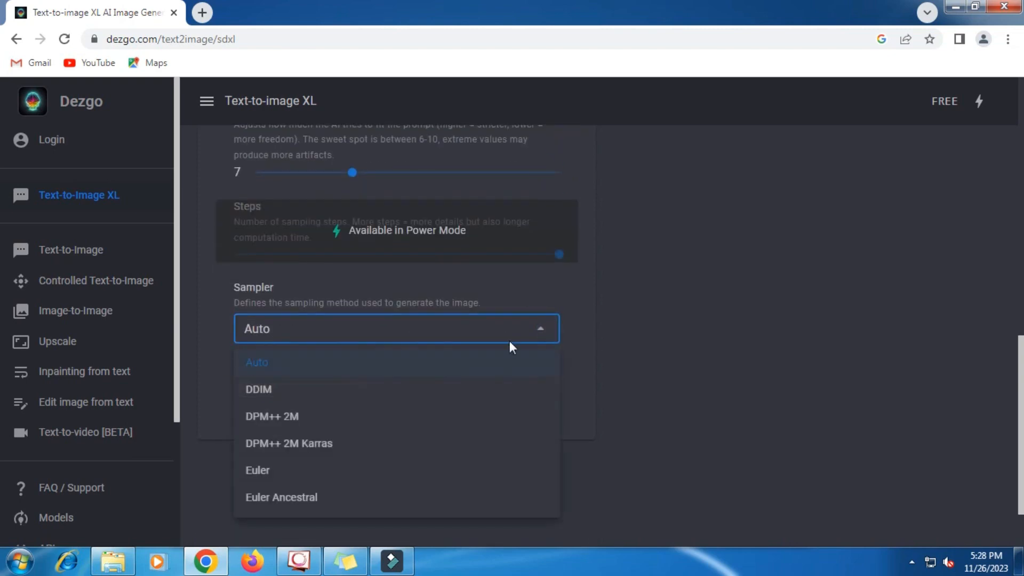
{"action": "scroll", "coordinate": [341, 415], "scroll_direction": "down", "scroll_amount": 1}
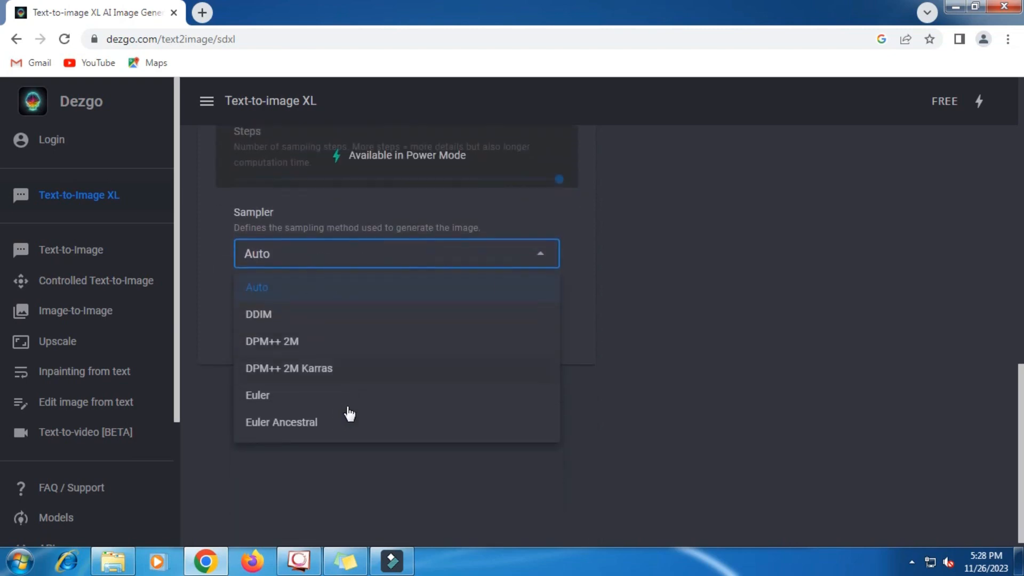
{"action": "left_click", "coordinate": [635, 371]}
{"action": "scroll", "coordinate": [635, 370], "scroll_direction": "up", "scroll_amount": 2}
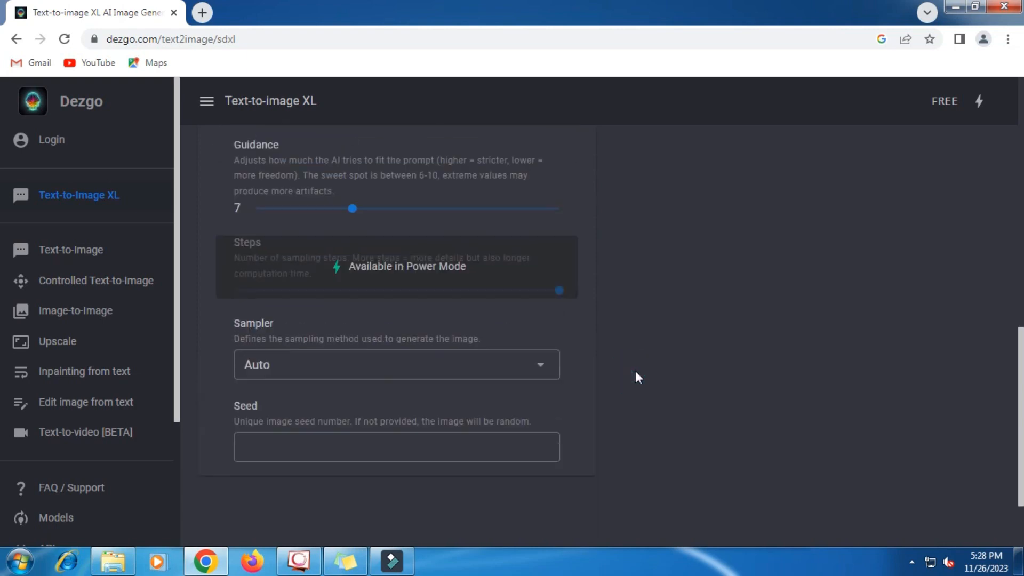
Step: Generate the image from the entered prompts and download the result
{"action": "scroll", "coordinate": [636, 370], "scroll_direction": "up", "scroll_amount": 8}
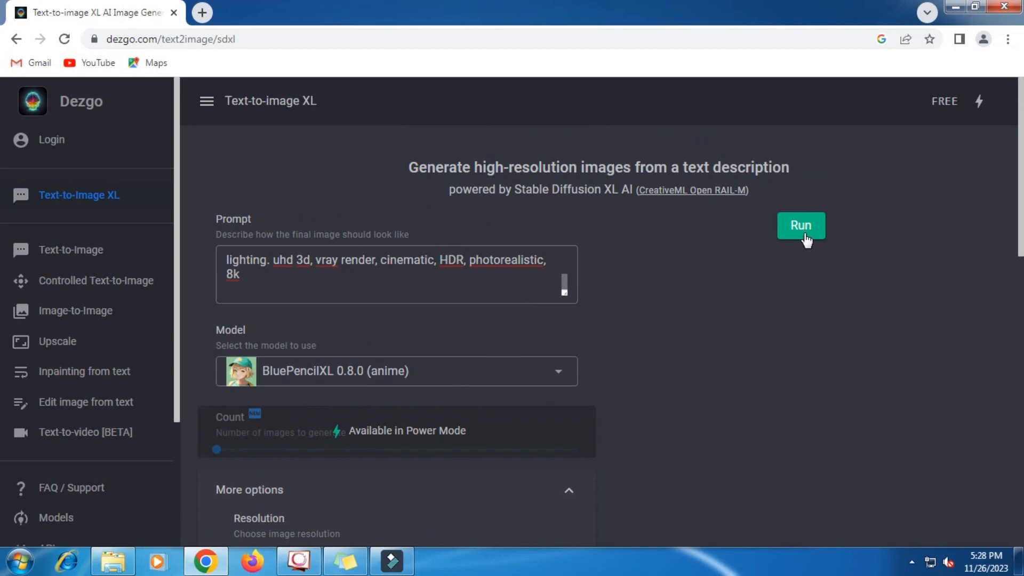
{"action": "left_click", "coordinate": [807, 236]}
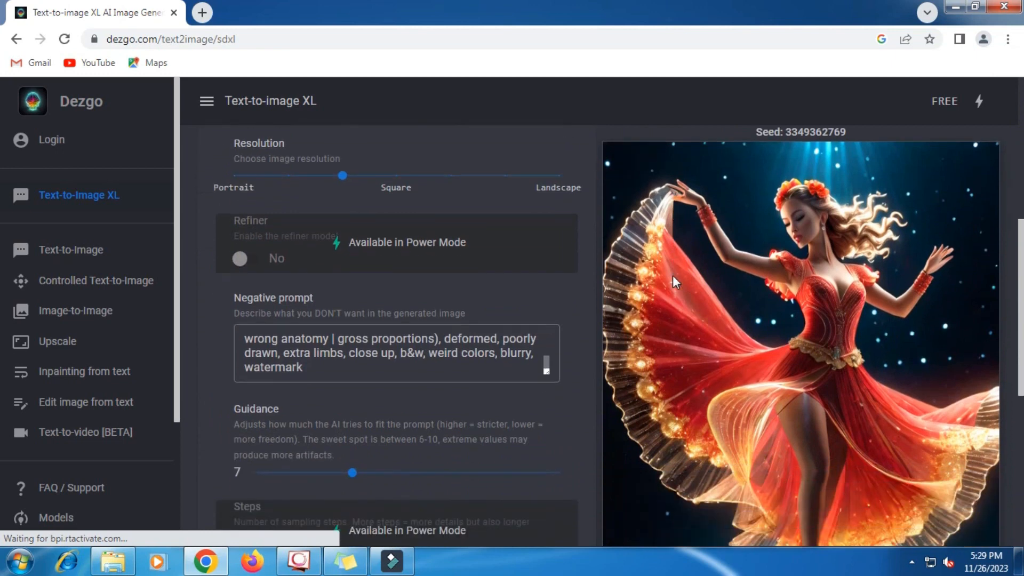
{"action": "scroll", "coordinate": [673, 275], "scroll_direction": "down", "scroll_amount": 1}
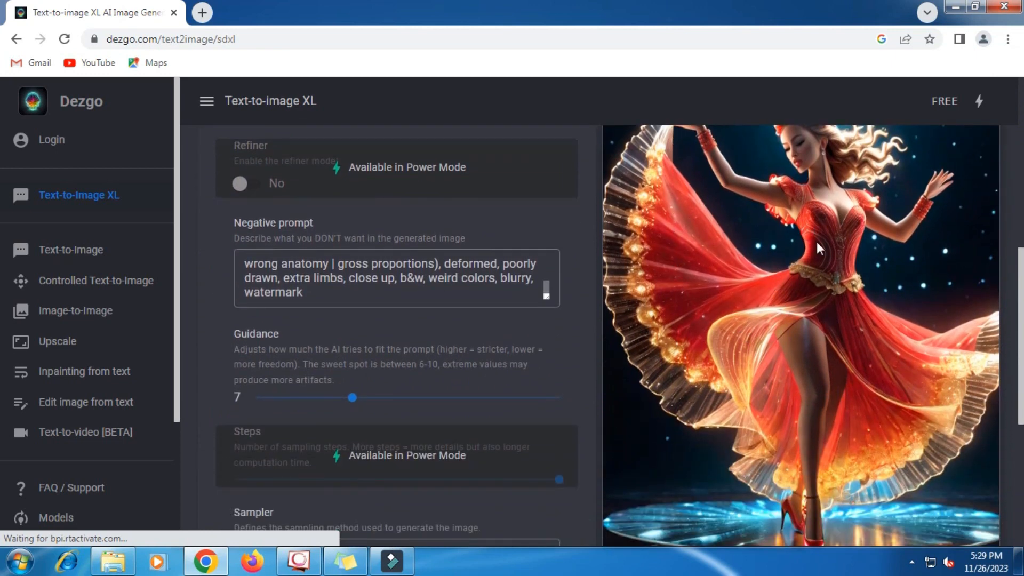
{"action": "scroll", "coordinate": [818, 244], "scroll_direction": "down", "scroll_amount": 2}
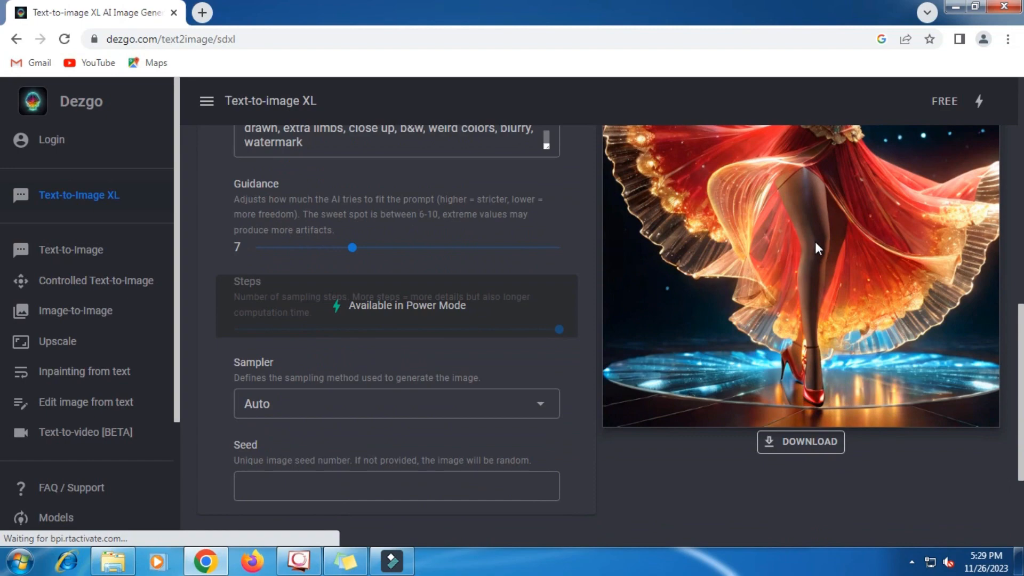
{"action": "scroll", "coordinate": [815, 245], "scroll_direction": "up", "scroll_amount": 3}
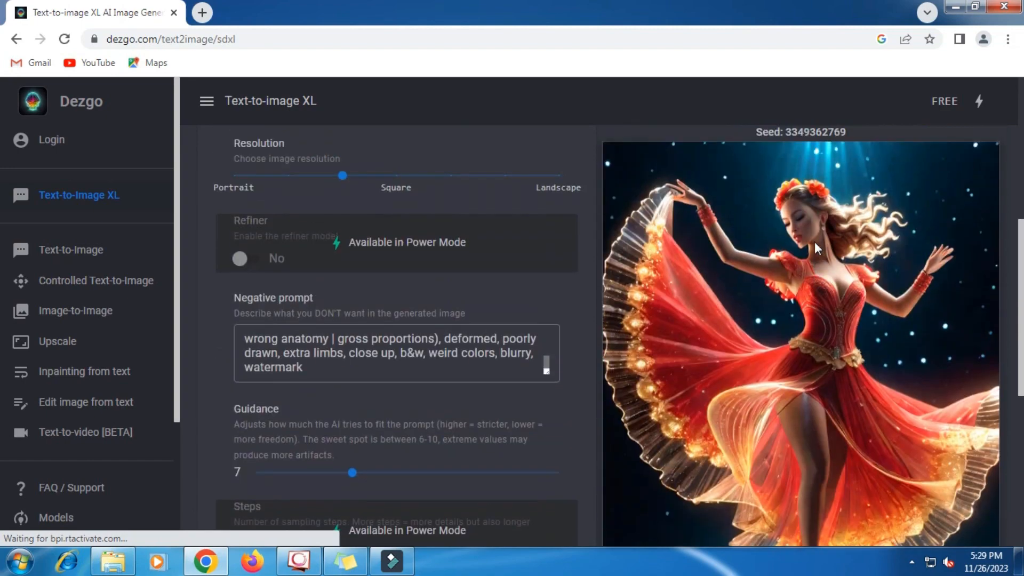
{"action": "scroll", "coordinate": [814, 242], "scroll_direction": "down", "scroll_amount": 3}
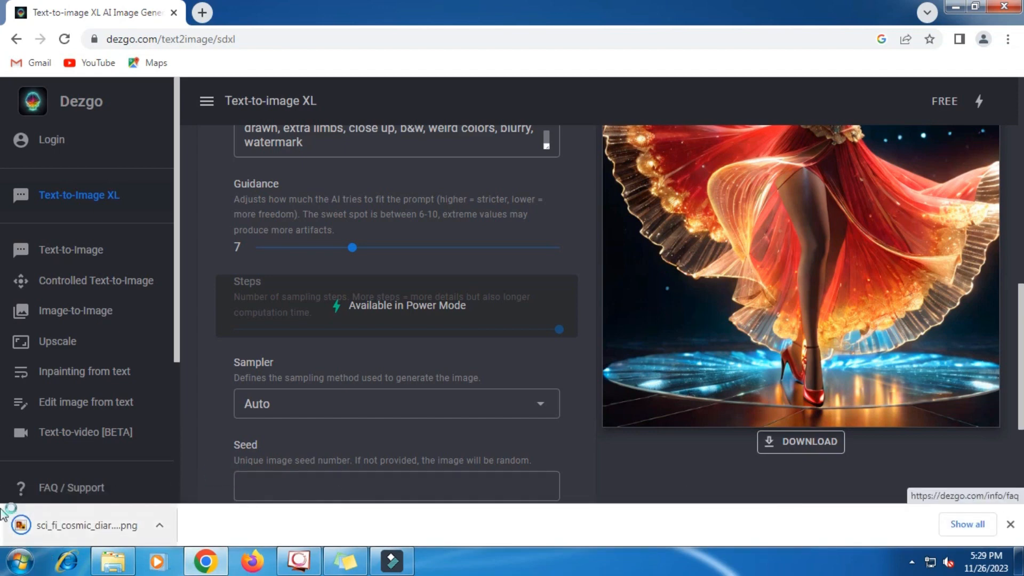
{"action": "left_click", "coordinate": [1010, 525]}
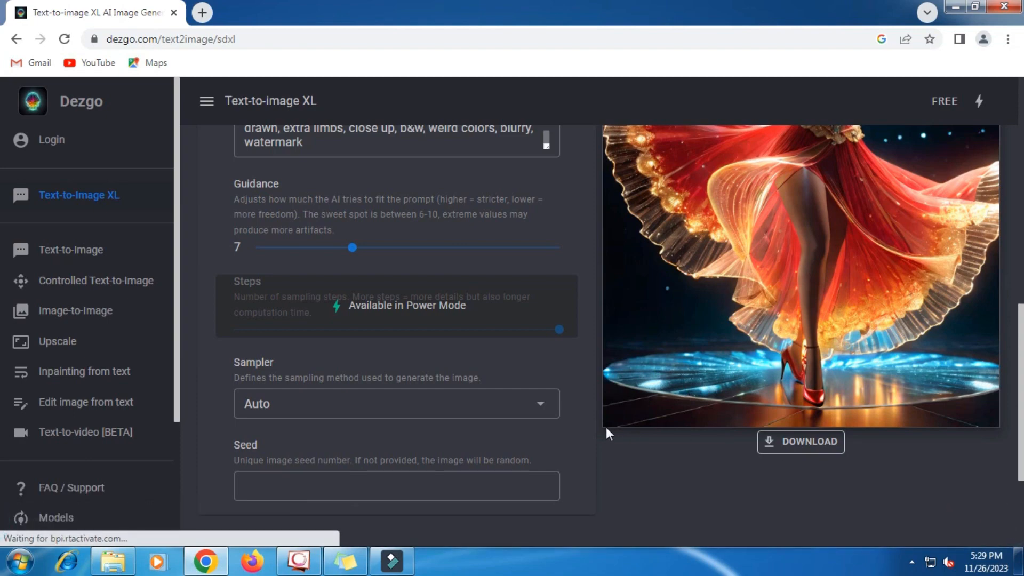
Step: Raise the guidance value to 9 so that the prompt is followed more strictly
{"action": "scroll", "coordinate": [606, 428], "scroll_direction": "up", "scroll_amount": 3}
{"action": "scroll", "coordinate": [608, 433], "scroll_direction": "up", "scroll_amount": 4}
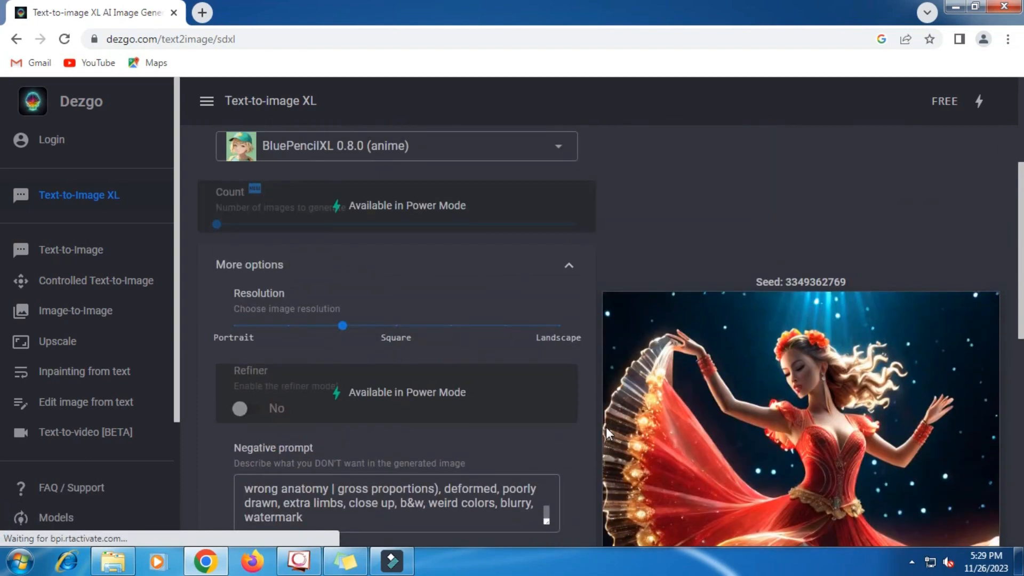
{"action": "scroll", "coordinate": [606, 434], "scroll_direction": "down", "scroll_amount": 5}
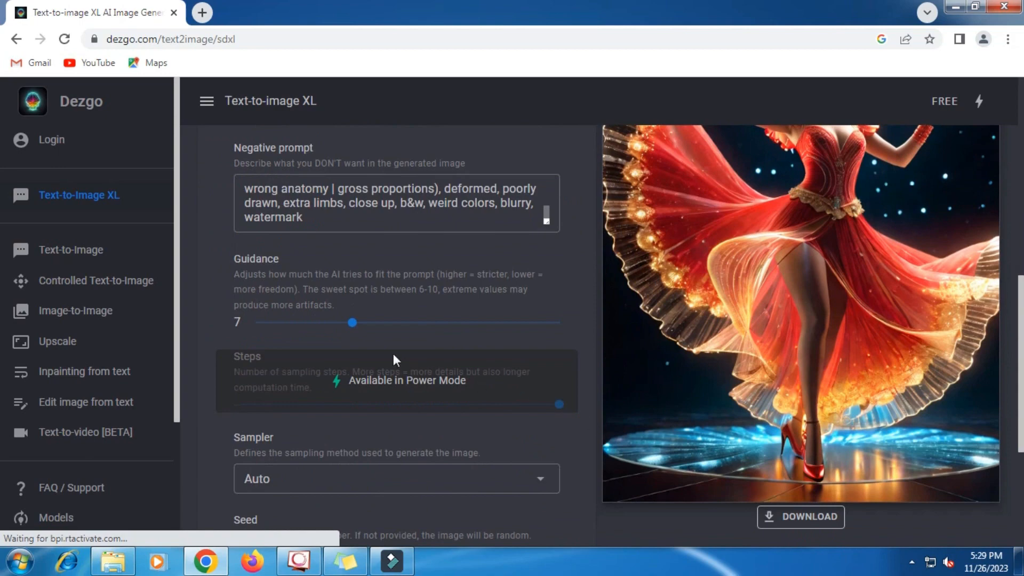
{"action": "left_click_drag", "start_coordinate": [352, 323], "coordinate": [384, 330]}
Step: Generate another image with the changed guidance and view the result
{"action": "scroll", "coordinate": [530, 347], "scroll_direction": "up", "scroll_amount": 9}
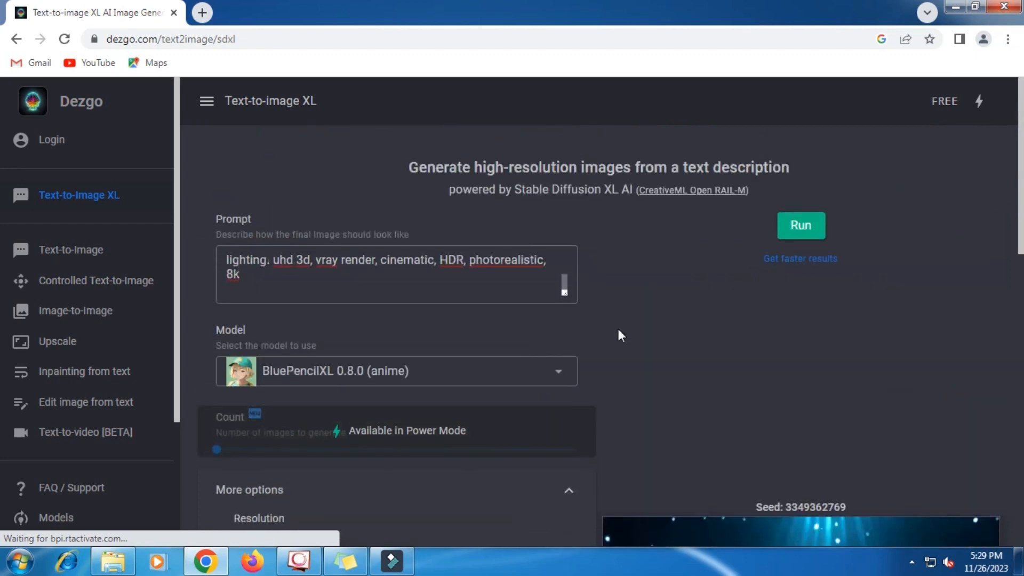
{"action": "left_click", "coordinate": [800, 226]}
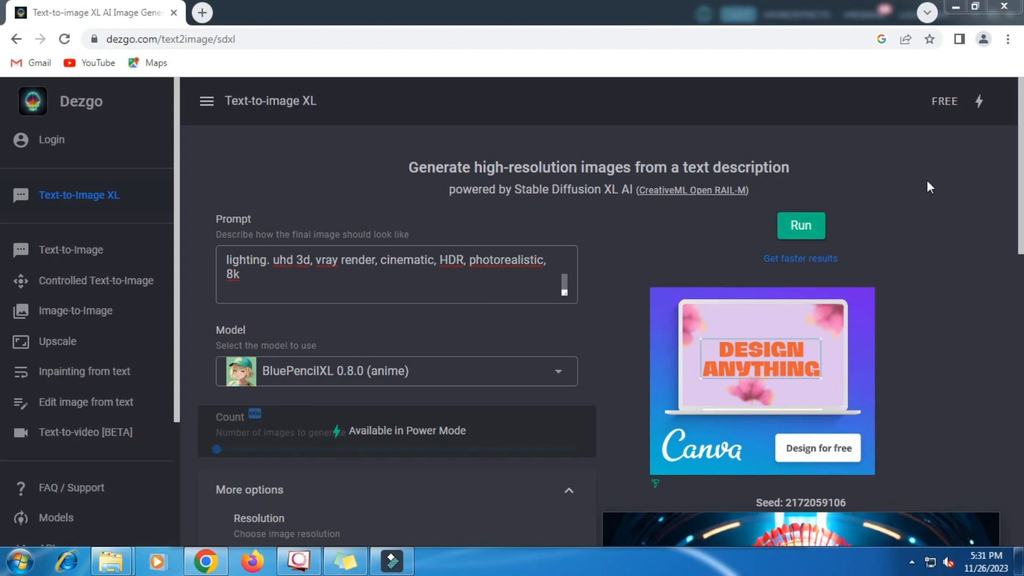
{"action": "scroll", "coordinate": [928, 183], "scroll_direction": "down", "scroll_amount": 4}
{"action": "scroll", "coordinate": [927, 184], "scroll_direction": "down", "scroll_amount": 5}
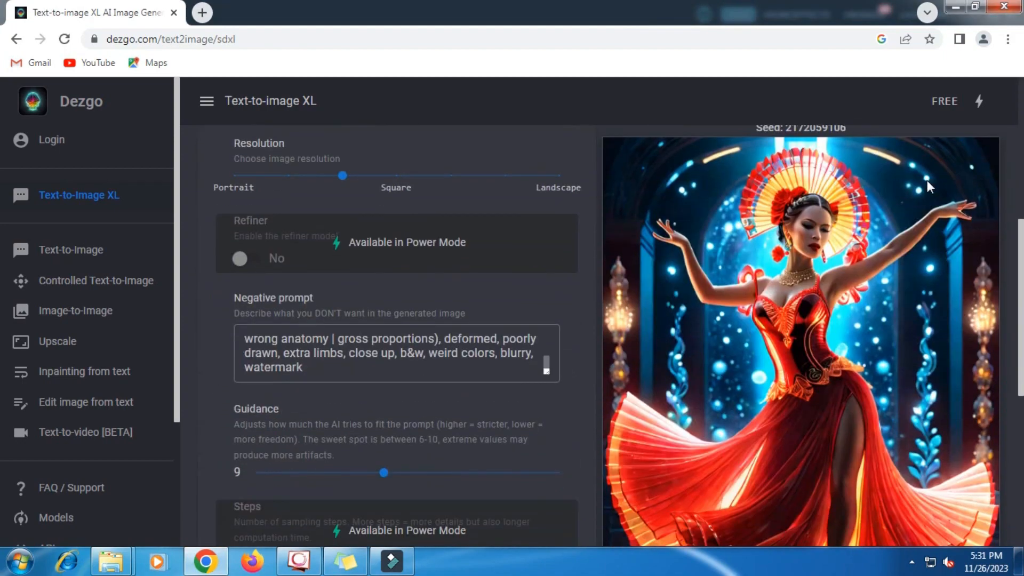
Step: Download the newly generated flamenco dancer image, dismiss the download notice and open the Upscale tool
{"action": "scroll", "coordinate": [933, 190], "scroll_direction": "down", "scroll_amount": 3}
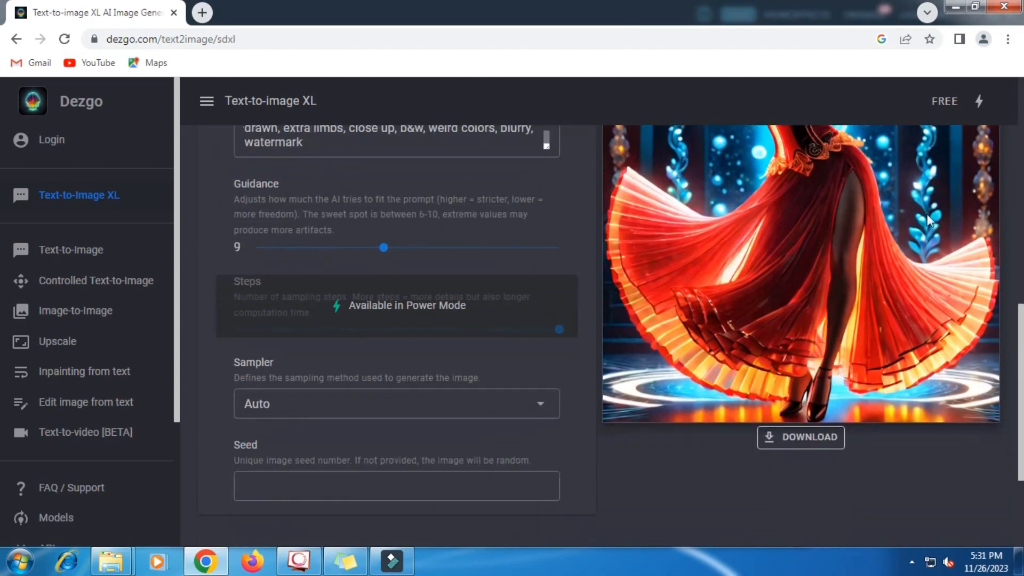
{"action": "scroll", "coordinate": [925, 247], "scroll_direction": "up", "scroll_amount": 3}
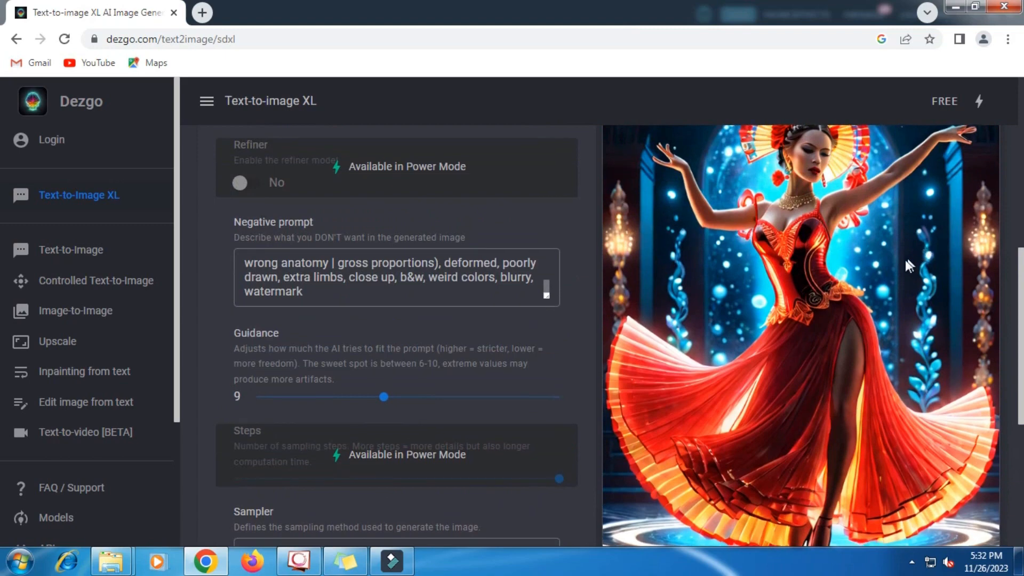
{"action": "scroll", "coordinate": [904, 261], "scroll_direction": "down", "scroll_amount": 3}
{"action": "left_click", "coordinate": [802, 445]}
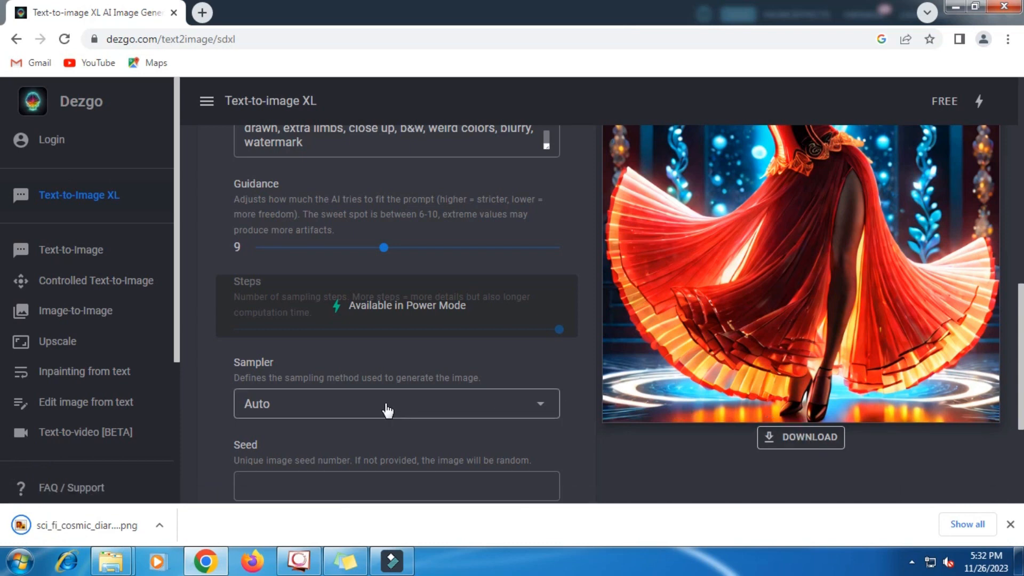
{"action": "left_click", "coordinate": [1010, 527]}
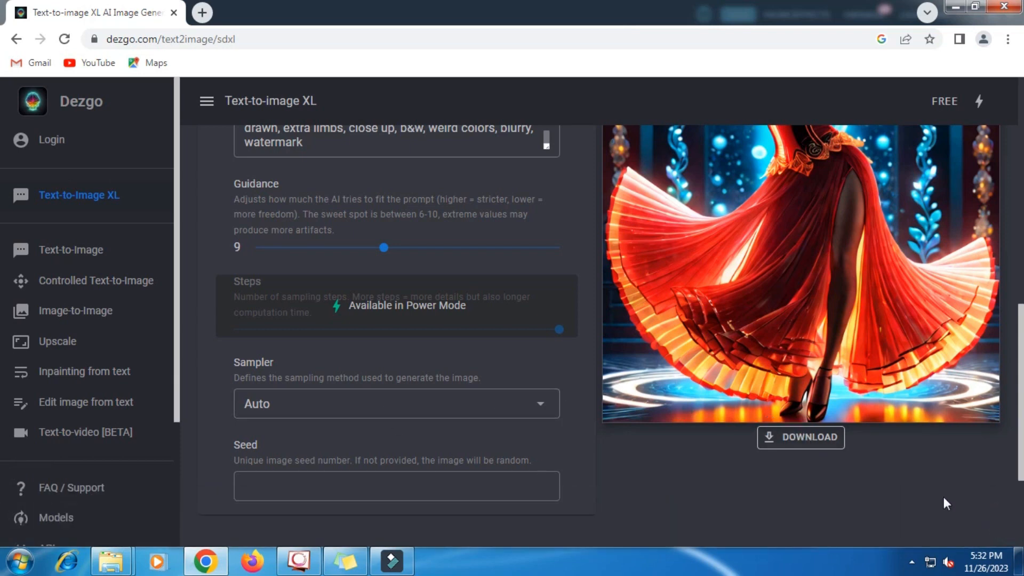
{"action": "left_click", "coordinate": [59, 342]}
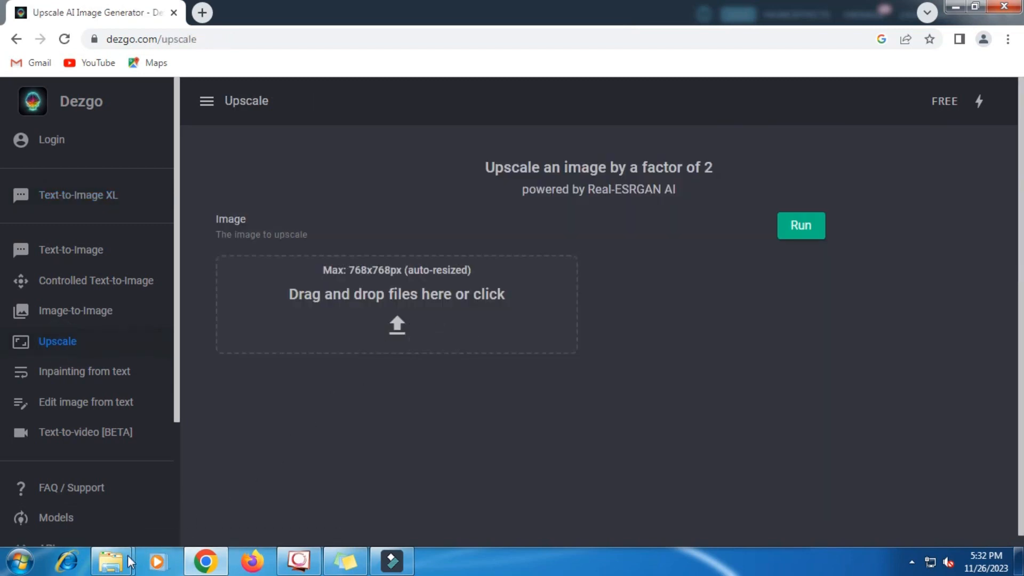
{"action": "left_click", "coordinate": [112, 564]}
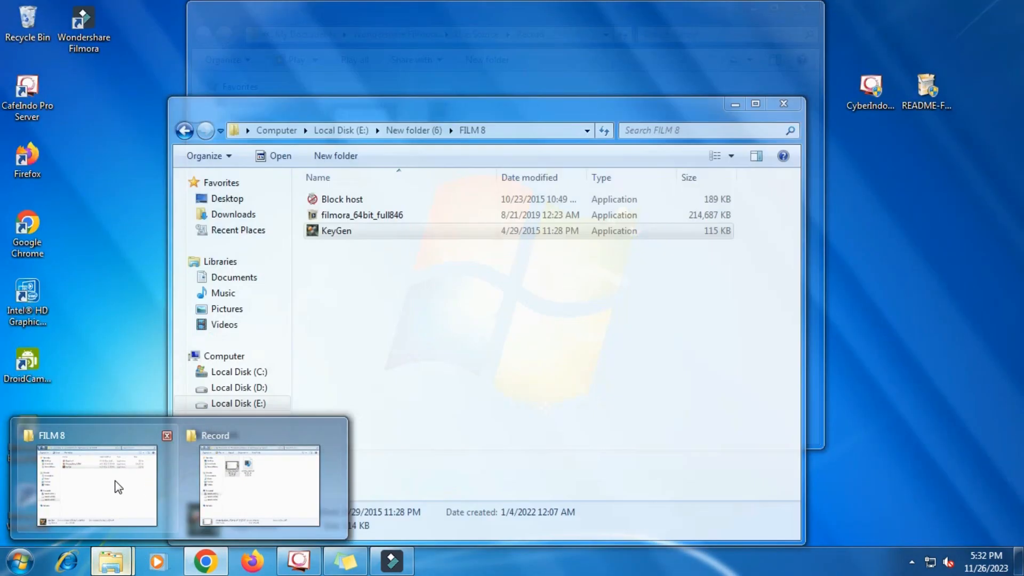
{"action": "left_click", "coordinate": [113, 490]}
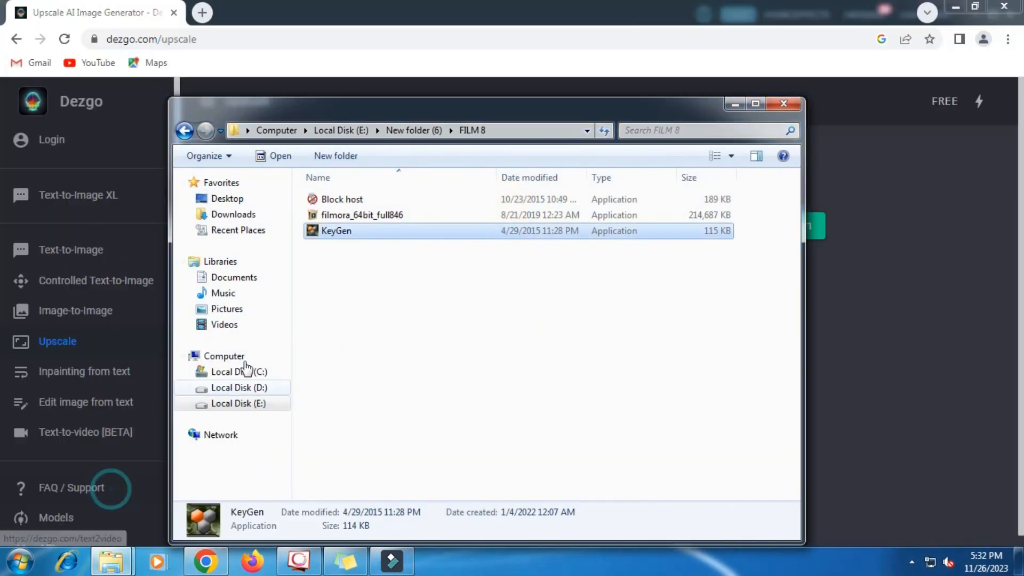
{"action": "left_click", "coordinate": [223, 215]}
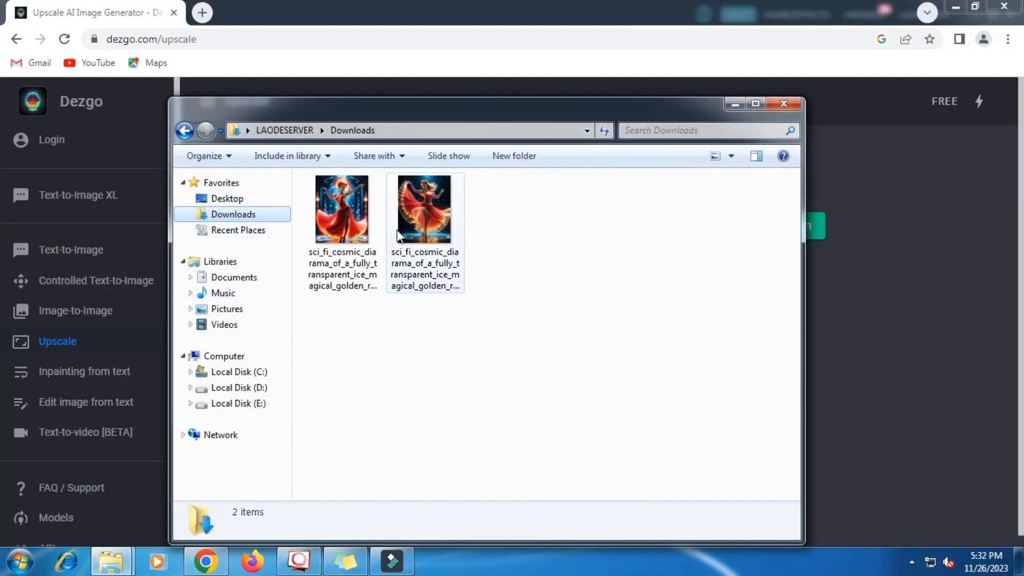
{"action": "right_click", "coordinate": [432, 228]}
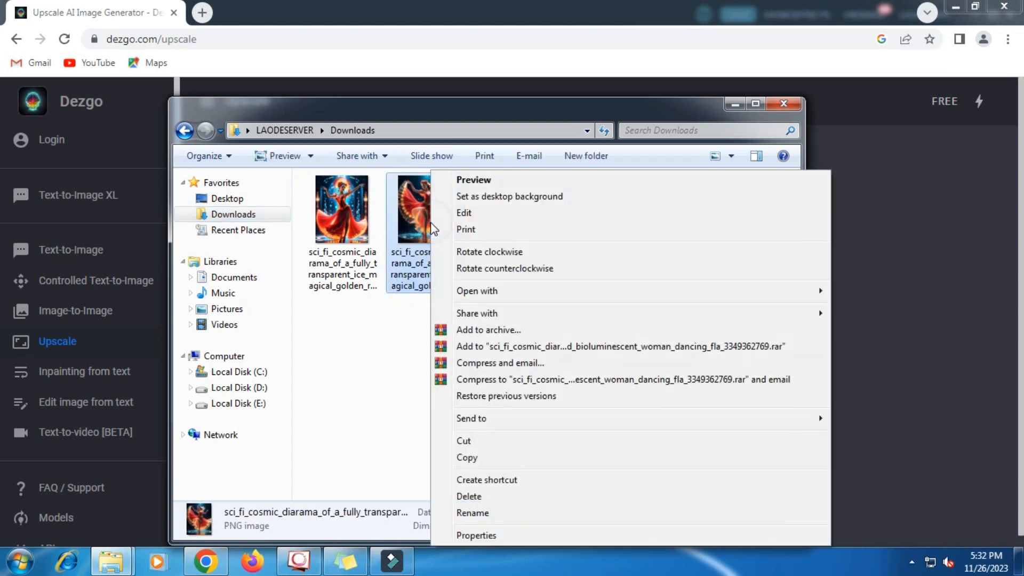
{"action": "left_click", "coordinate": [496, 535]}
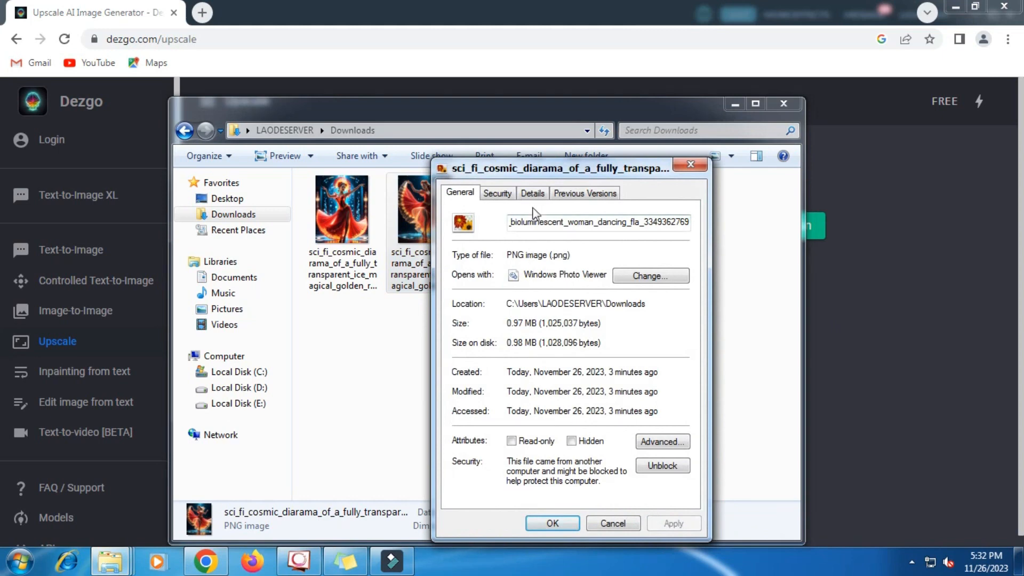
{"action": "left_click", "coordinate": [534, 195]}
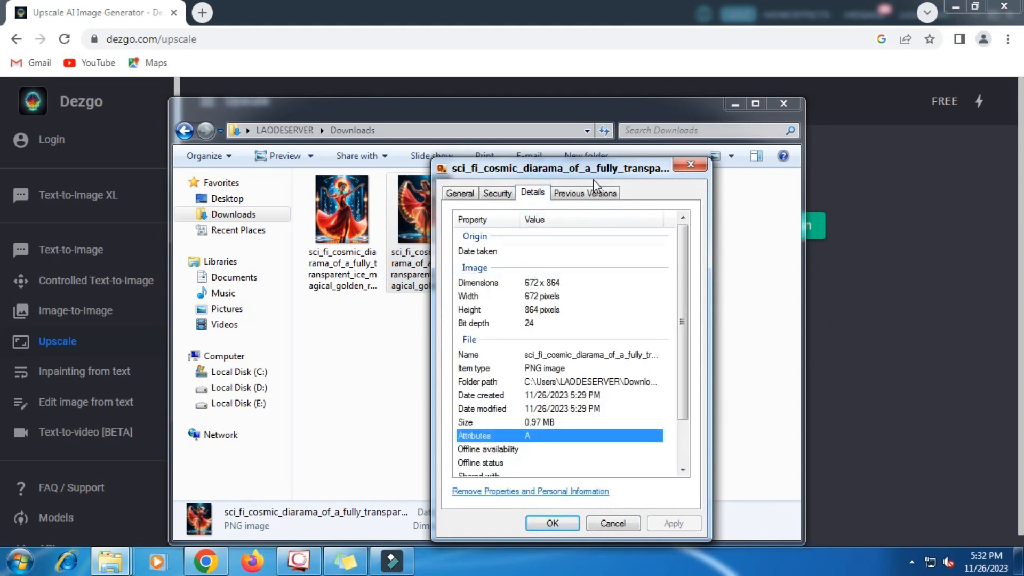
{"action": "left_click", "coordinate": [572, 281]}
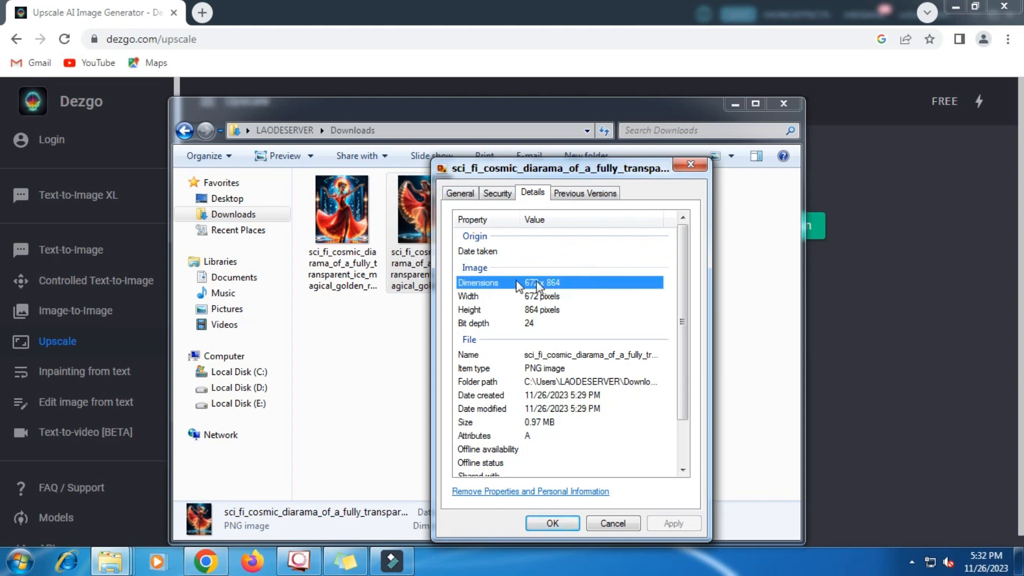
Step: Close the Downloads folder, move the image's properties window aside and return to the Upscale page in the browser
{"action": "left_click", "coordinate": [697, 105]}
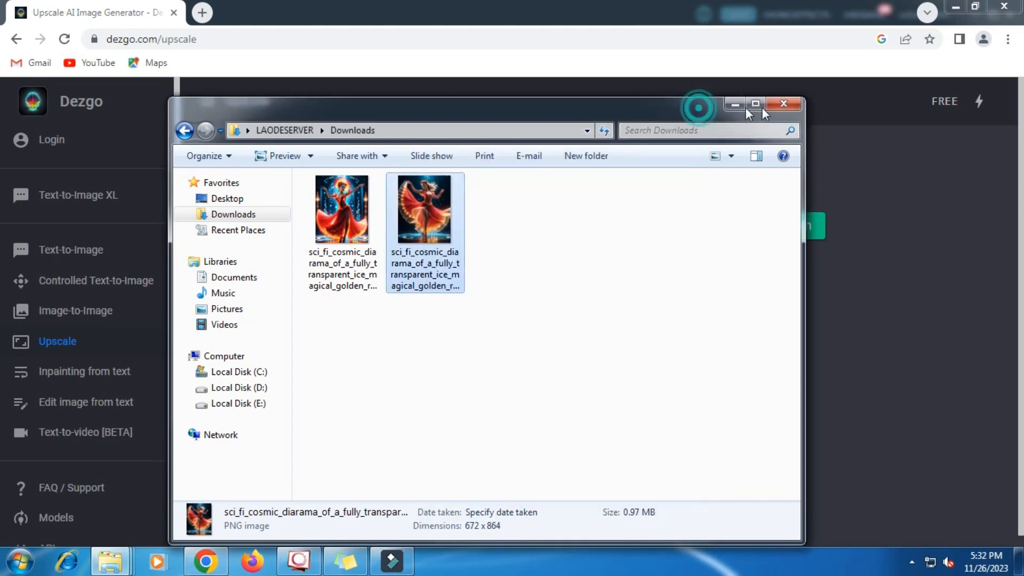
{"action": "left_click", "coordinate": [795, 105]}
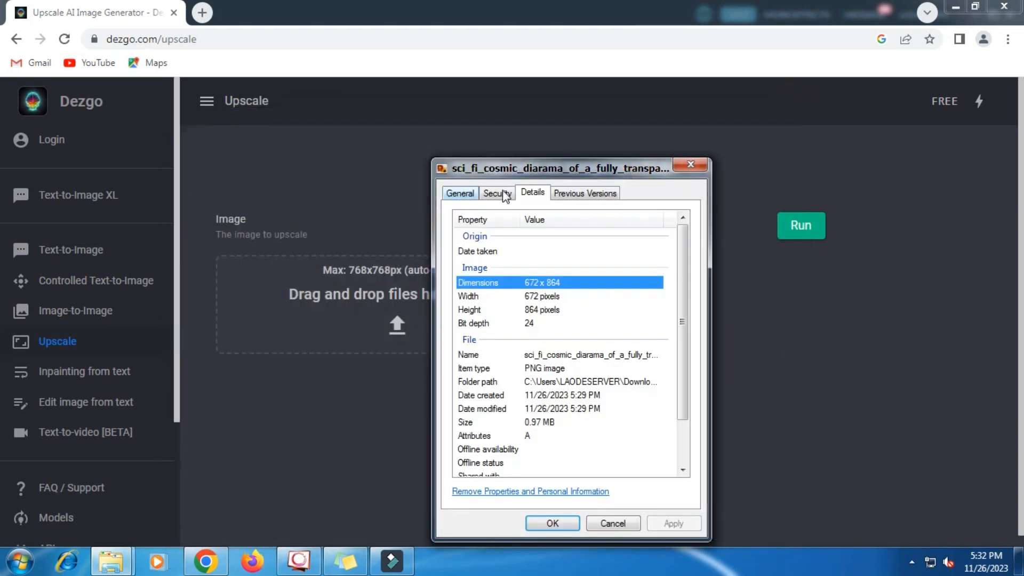
{"action": "left_click_drag", "start_coordinate": [676, 161], "coordinate": [907, 163]}
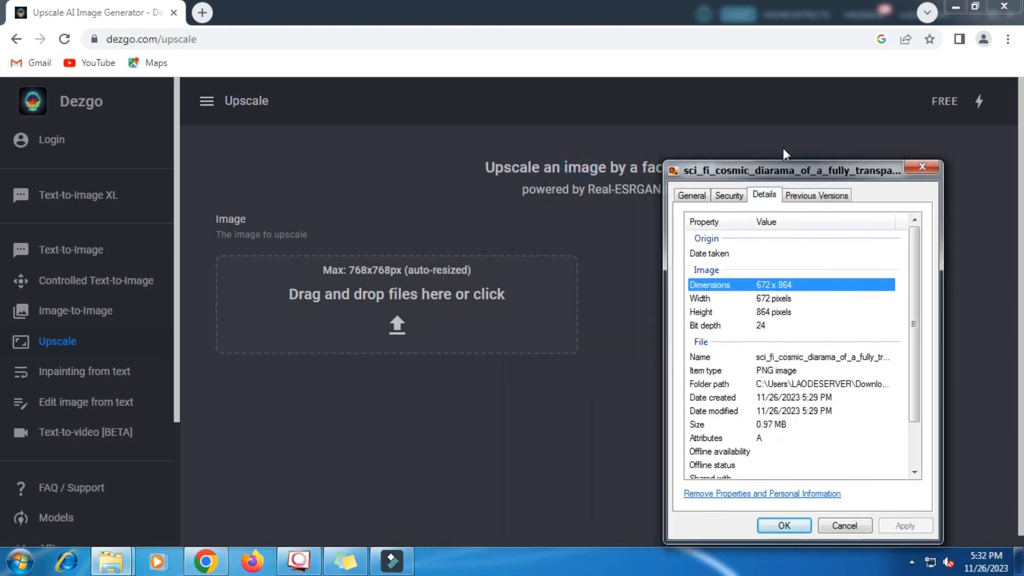
{"action": "left_click", "coordinate": [611, 21]}
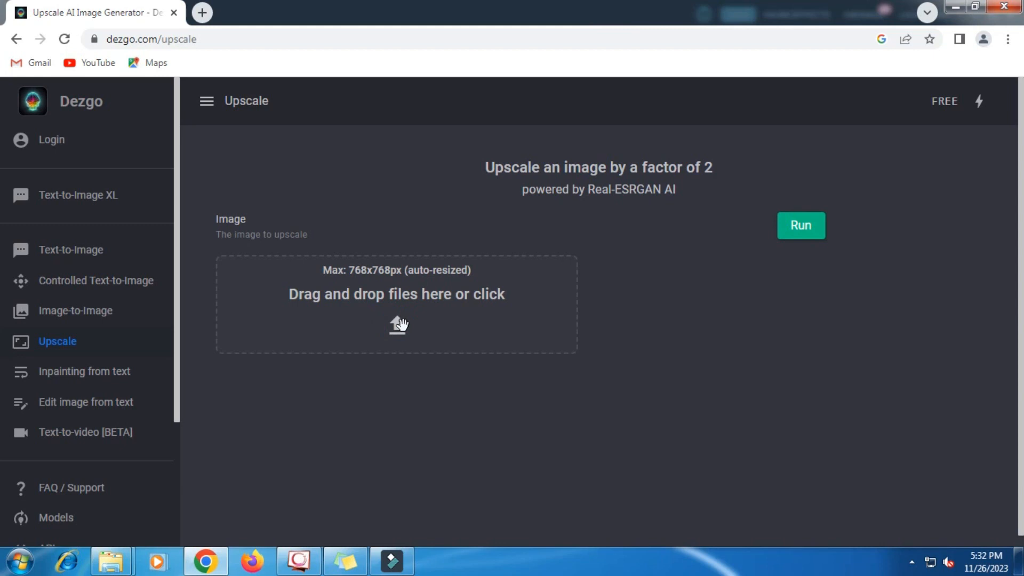
Step: Load the first generated dancer image from the Downloads folder and run the upscale by a factor of 2
{"action": "left_click", "coordinate": [432, 308]}
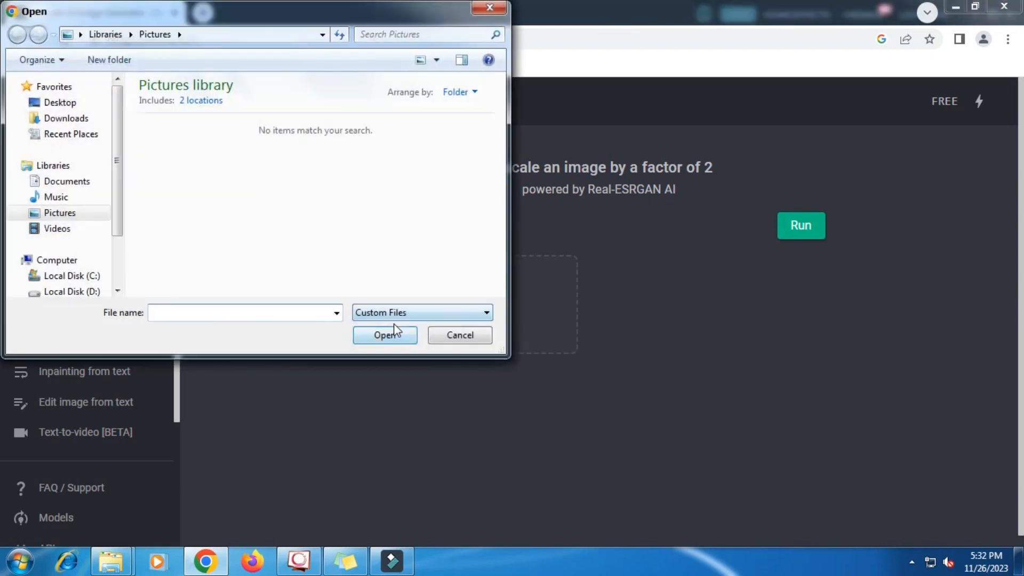
{"action": "left_click", "coordinate": [65, 118]}
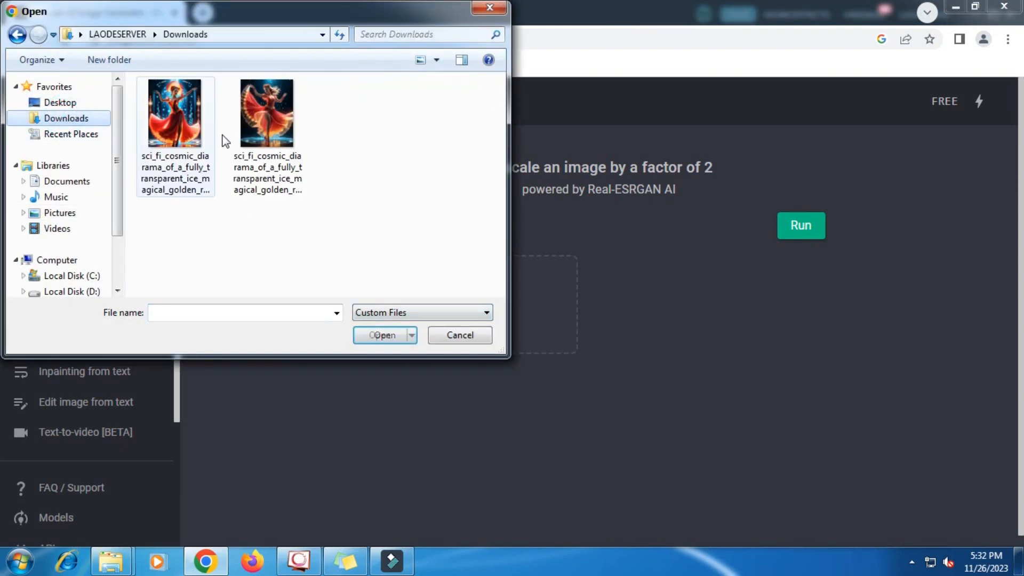
{"action": "left_click", "coordinate": [271, 167]}
{"action": "left_click", "coordinate": [378, 336]}
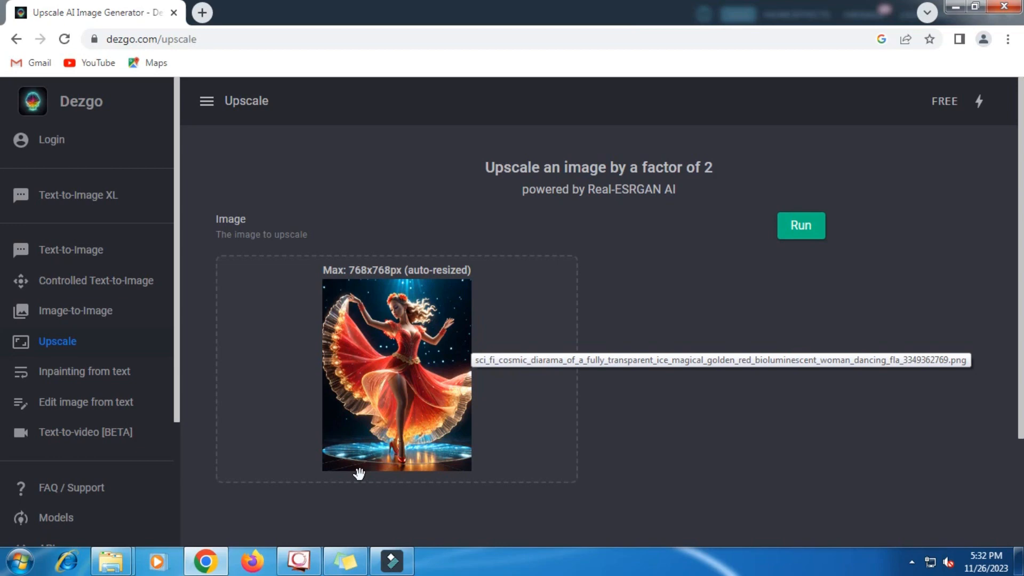
{"action": "left_click", "coordinate": [801, 228]}
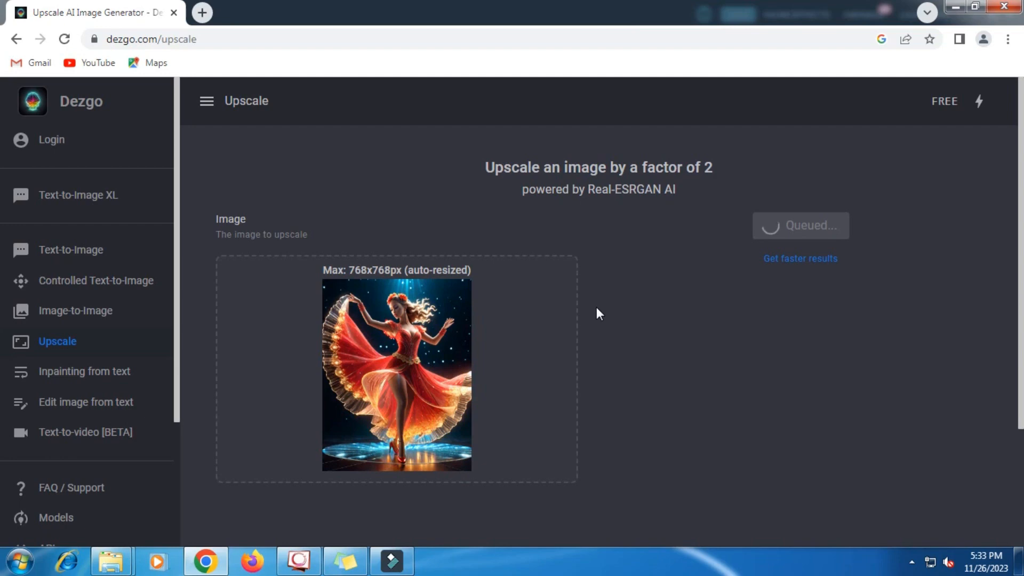
Step: View the upscaled dancer image, download it and dismiss the download notice
{"action": "scroll", "coordinate": [971, 361], "scroll_direction": "down", "scroll_amount": 5}
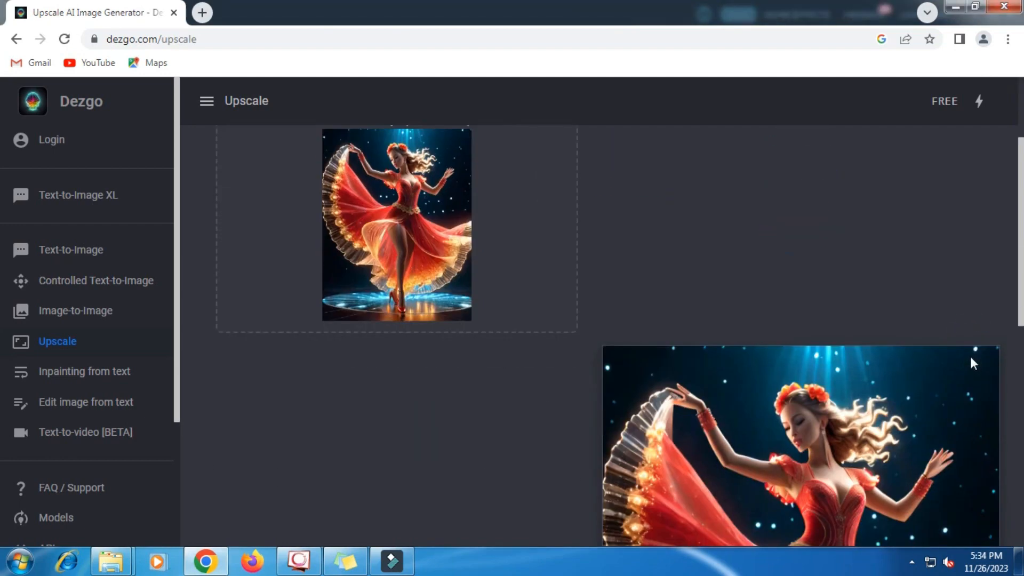
{"action": "scroll", "coordinate": [971, 357], "scroll_direction": "down", "scroll_amount": 2}
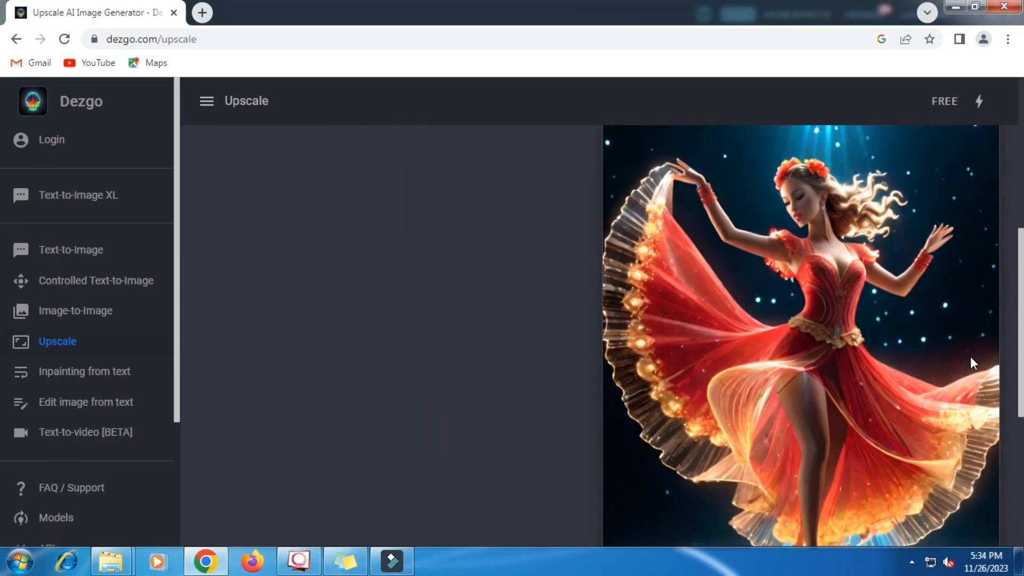
{"action": "scroll", "coordinate": [970, 356], "scroll_direction": "down", "scroll_amount": 2}
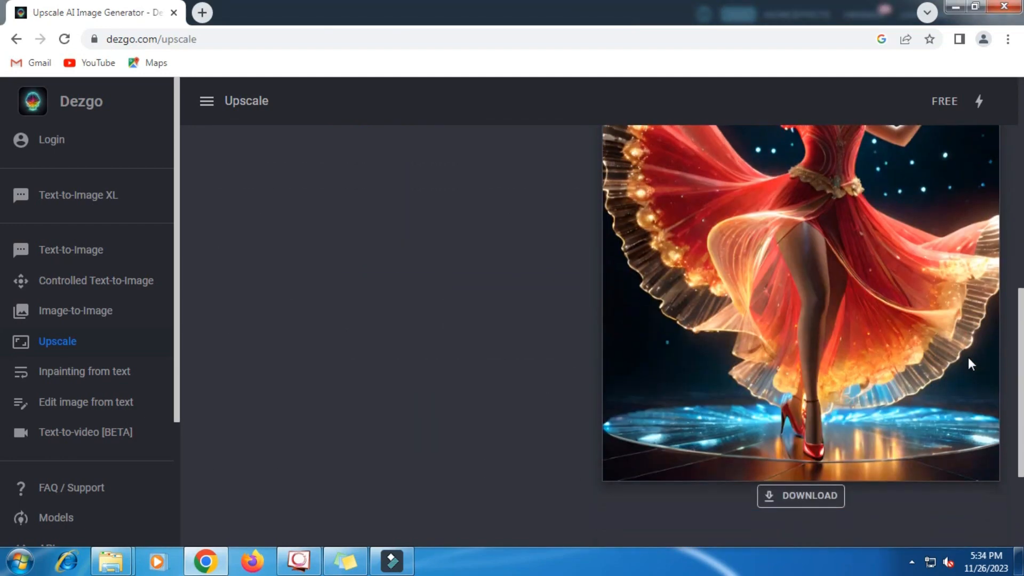
{"action": "left_click", "coordinate": [825, 502]}
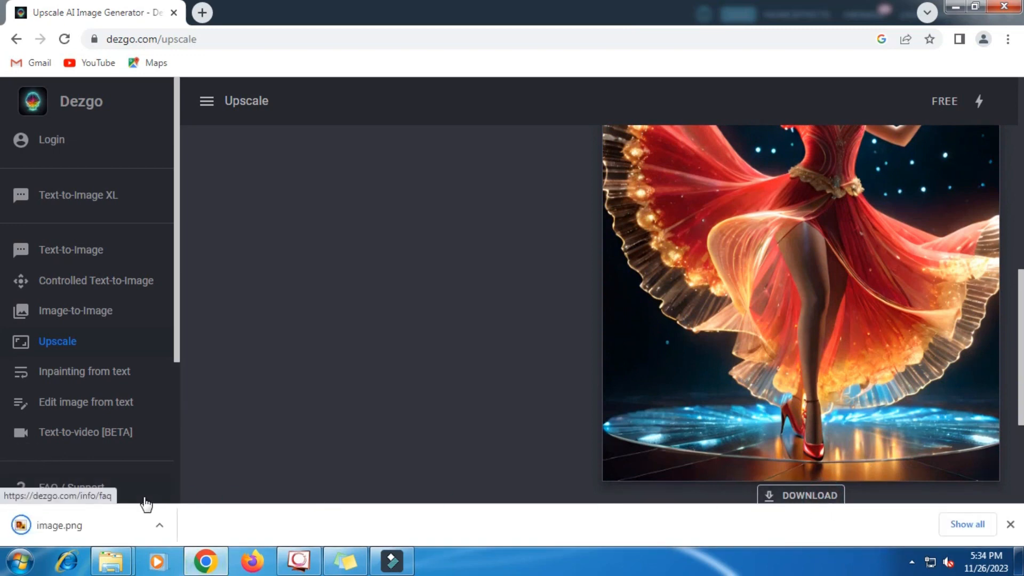
{"action": "left_click", "coordinate": [1010, 526]}
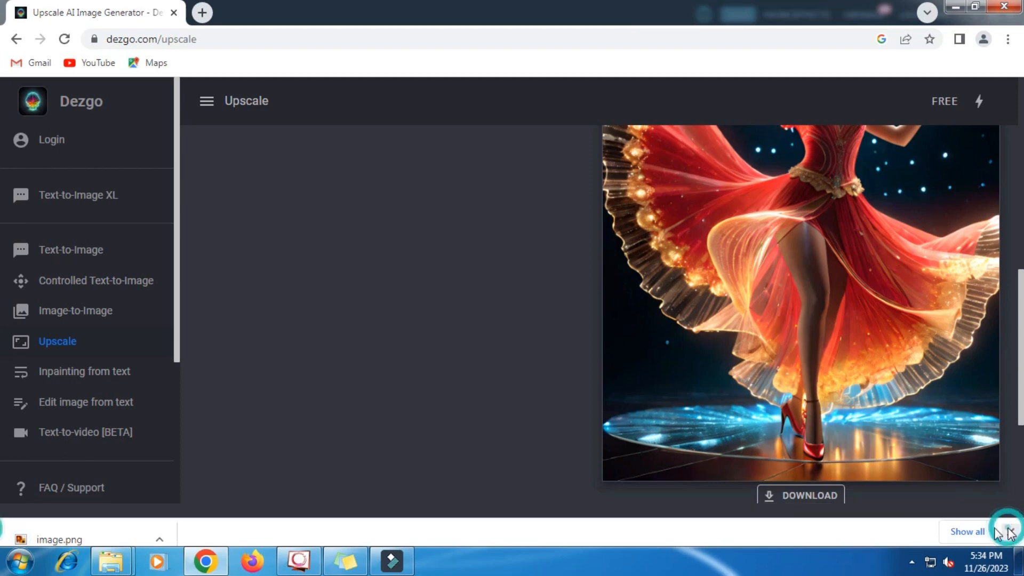
Step: Switch to Windows Explorer and check the pixel dimensions of the upscaled file image.png in the Downloads folder
{"action": "left_click", "coordinate": [113, 557]}
{"action": "left_click", "coordinate": [133, 509]}
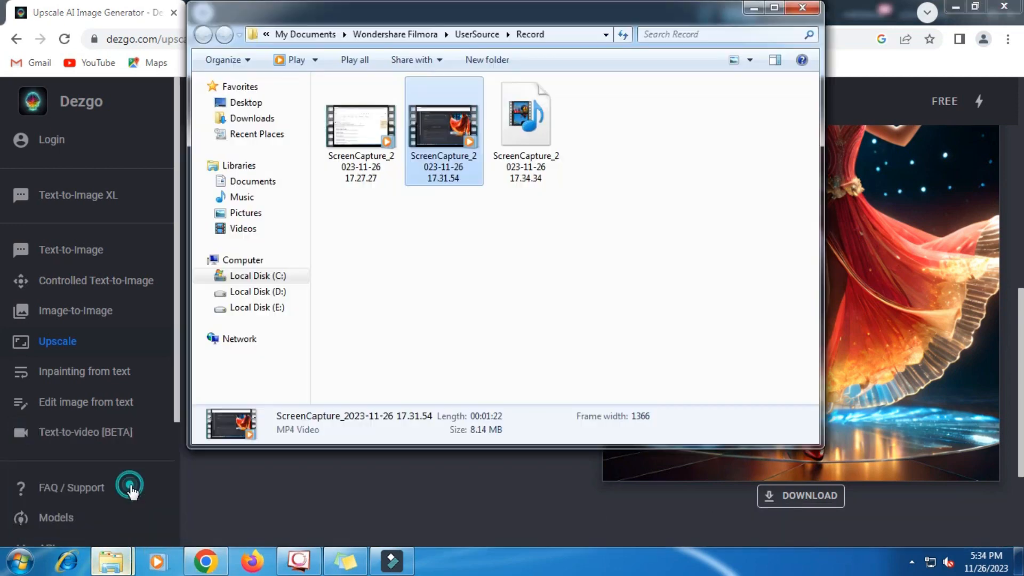
{"action": "left_click", "coordinate": [267, 119]}
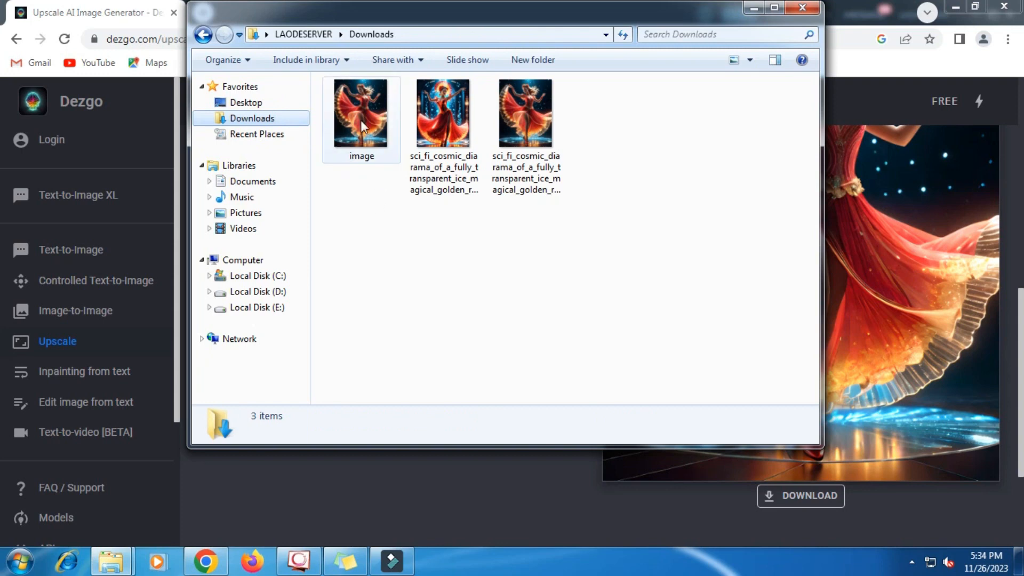
{"action": "left_click", "coordinate": [347, 127]}
{"action": "right_click", "coordinate": [347, 127]}
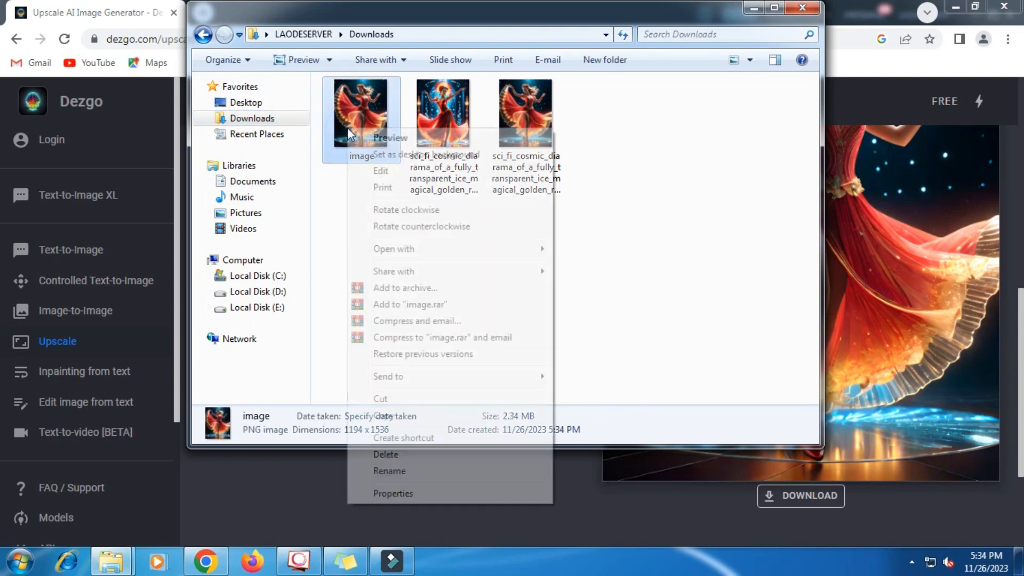
{"action": "left_click", "coordinate": [401, 493]}
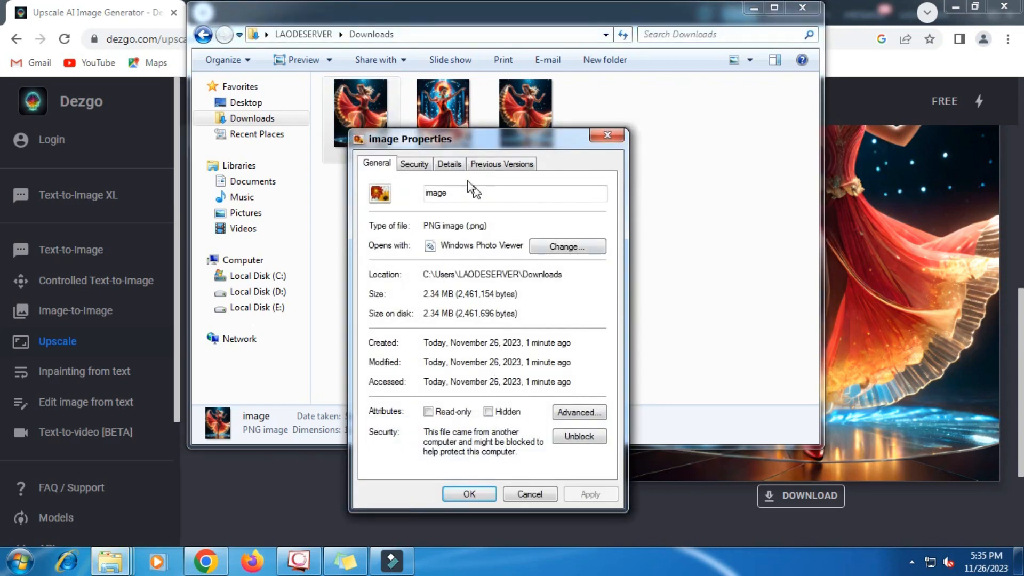
{"action": "left_click", "coordinate": [449, 165]}
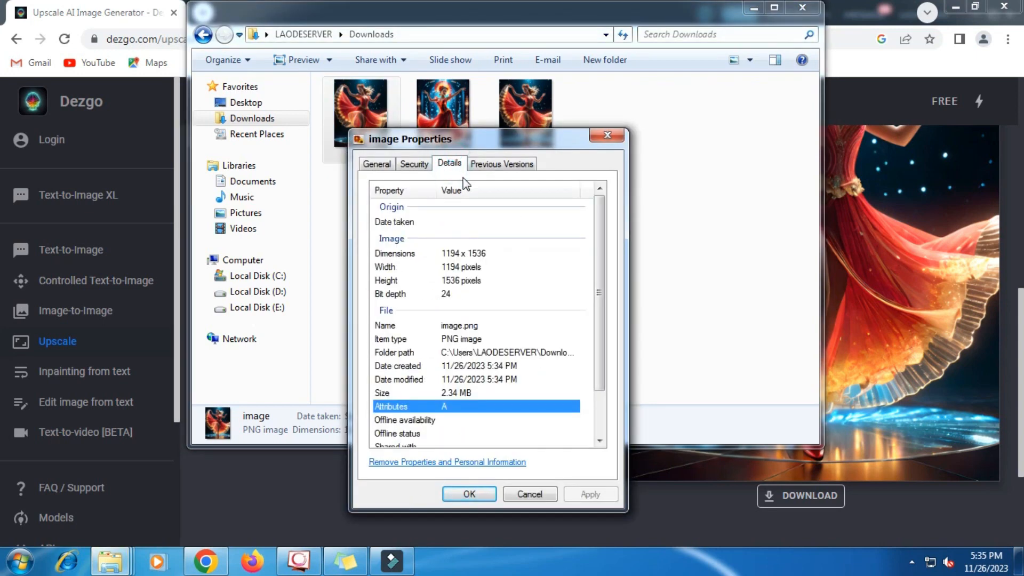
{"action": "left_click", "coordinate": [463, 255]}
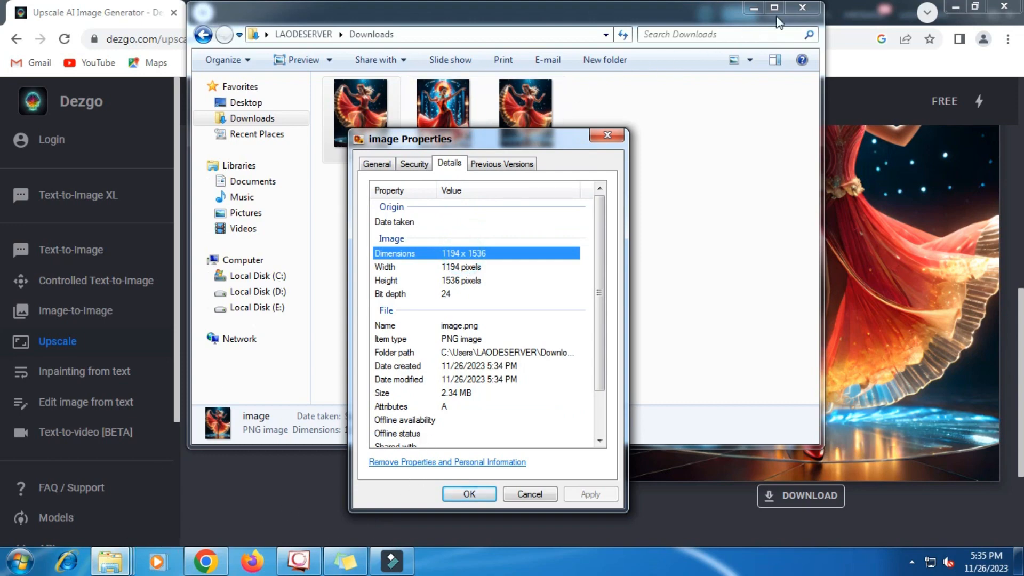
Step: Close the Downloads folder and compare the dimensions of the upscaled and original images with their properties windows side by side
{"action": "left_click", "coordinate": [803, 8]}
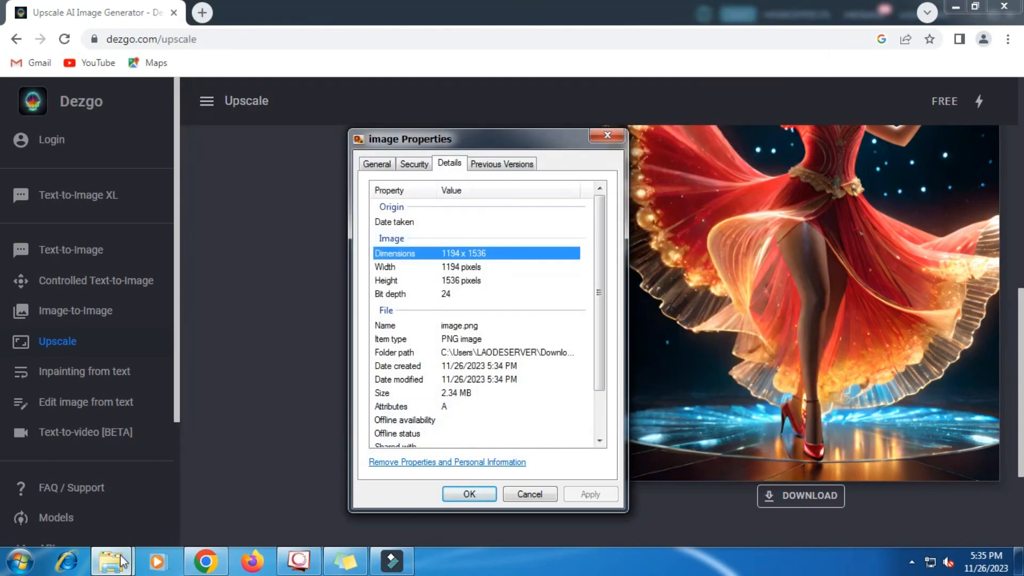
{"action": "mouse_move", "coordinate": [123, 554]}
{"action": "left_click", "coordinate": [127, 495]}
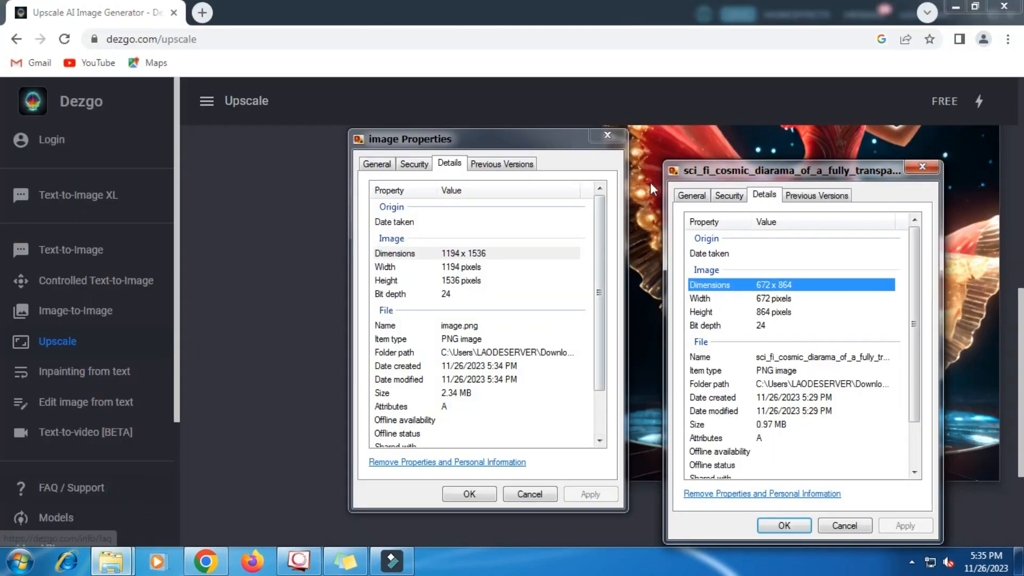
{"action": "left_click_drag", "start_coordinate": [555, 133], "coordinate": [587, 175]}
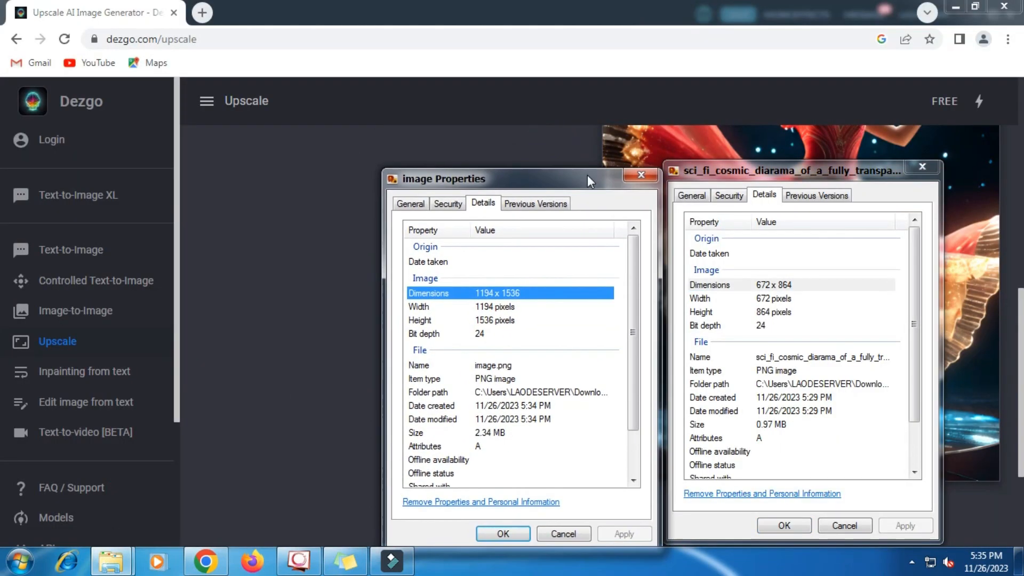
{"action": "left_click", "coordinate": [798, 286]}
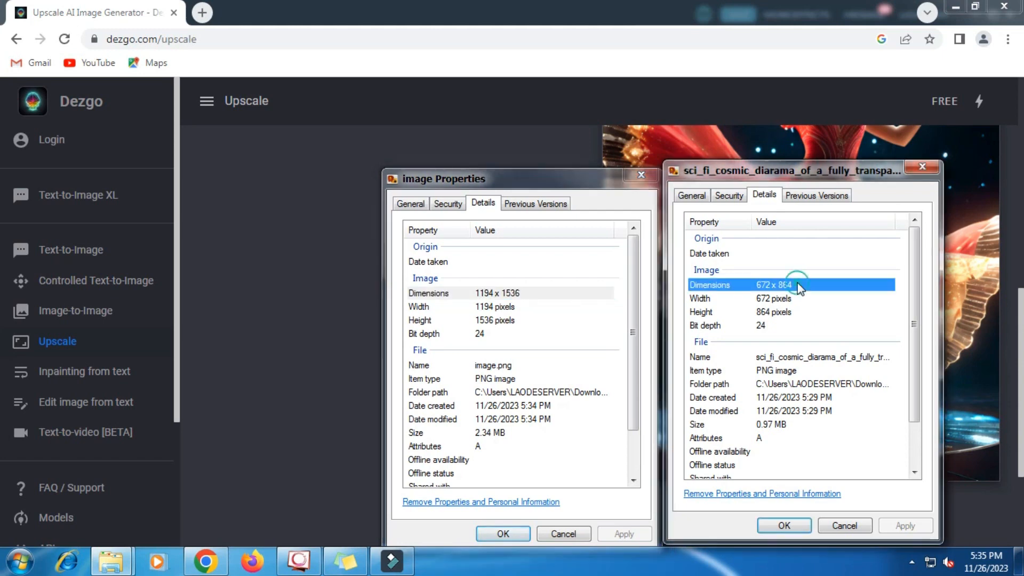
{"action": "left_click", "coordinate": [535, 293]}
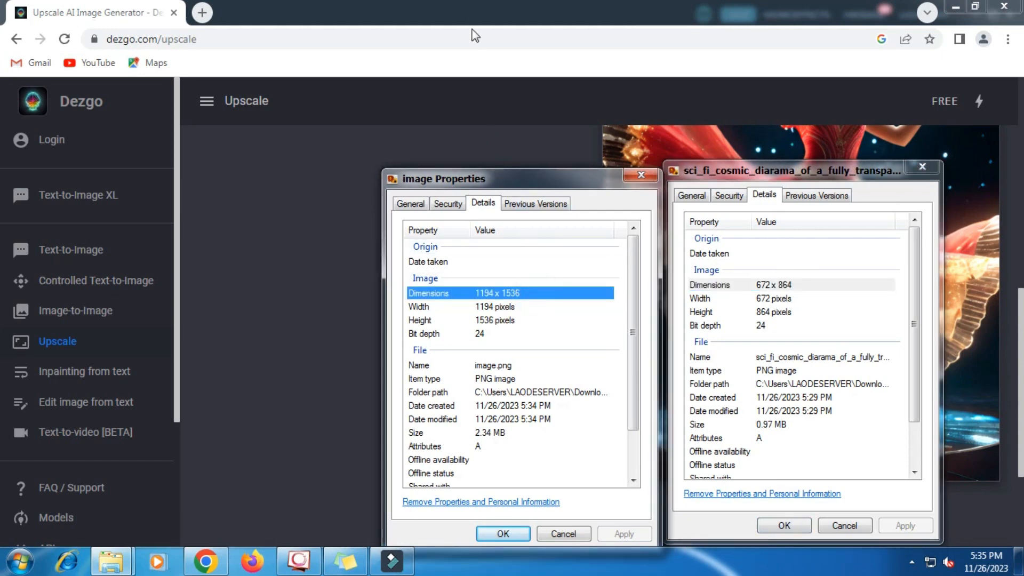